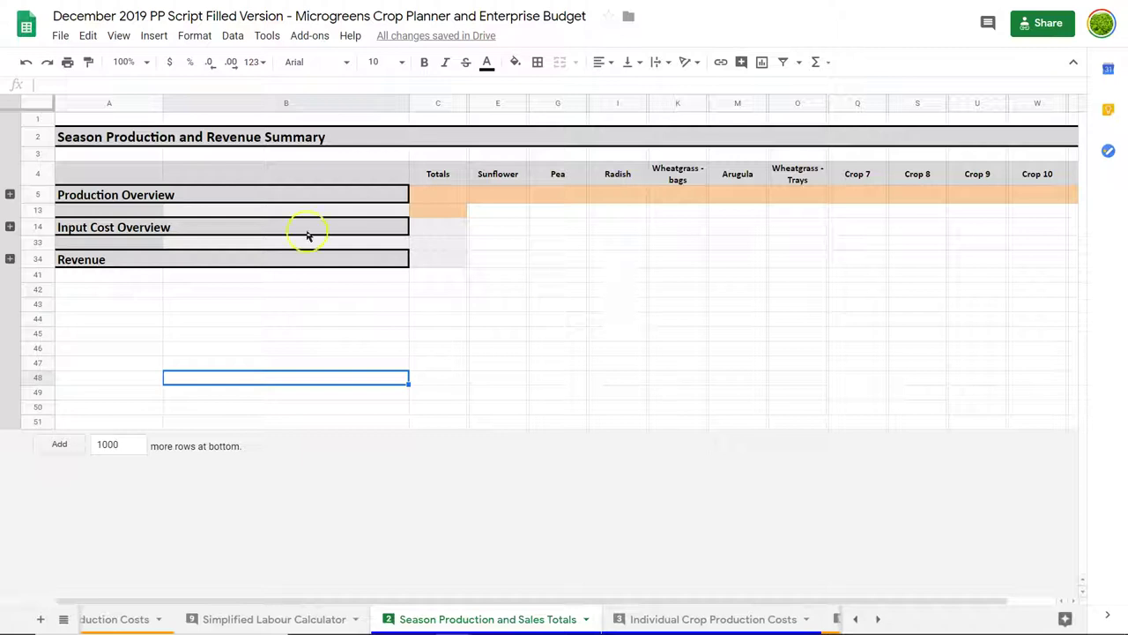
Expand the Production Overview rows and inspect Sunflower's Total Trays Sowed formula, =SUM(E6:E7)
click(10, 195)
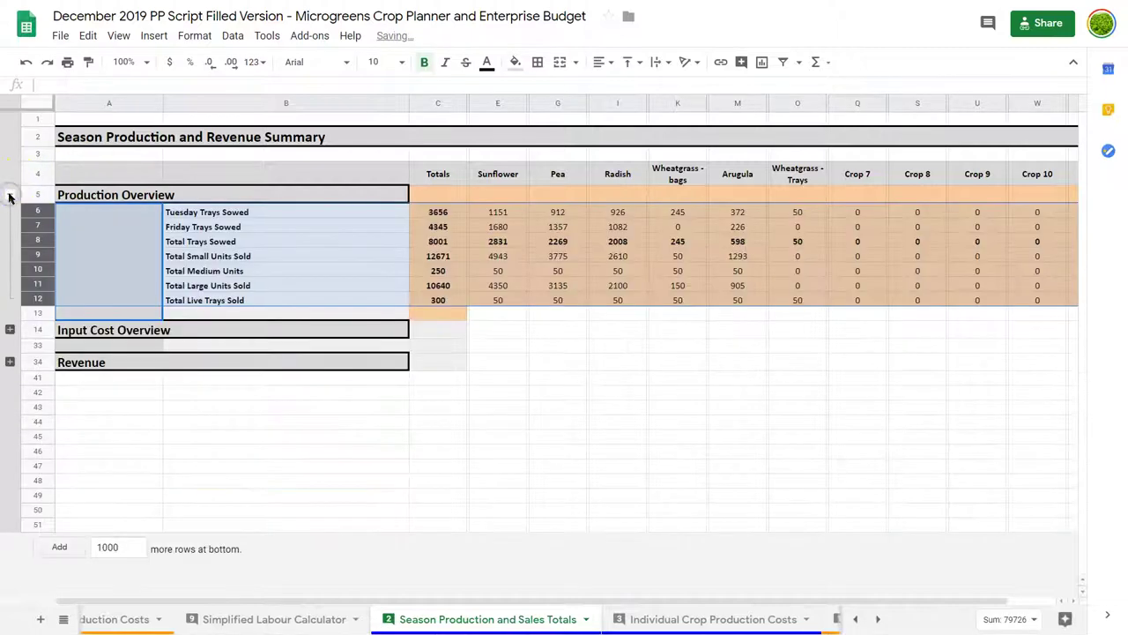
click(542, 392)
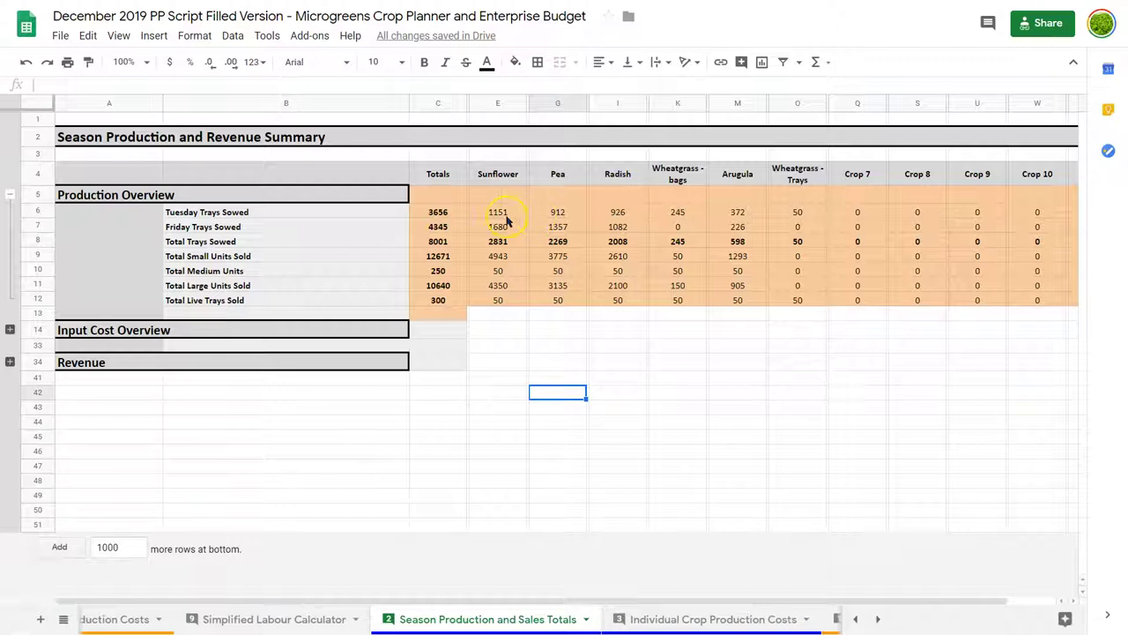
click(501, 243)
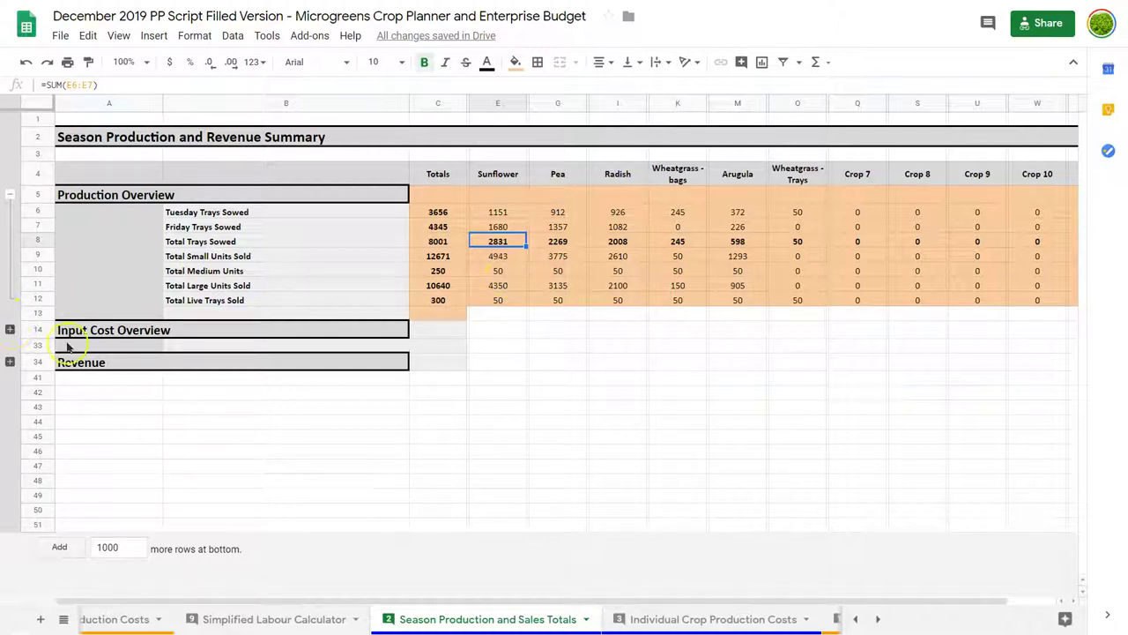
click(10, 329)
scroll(475, 379, down, 1)
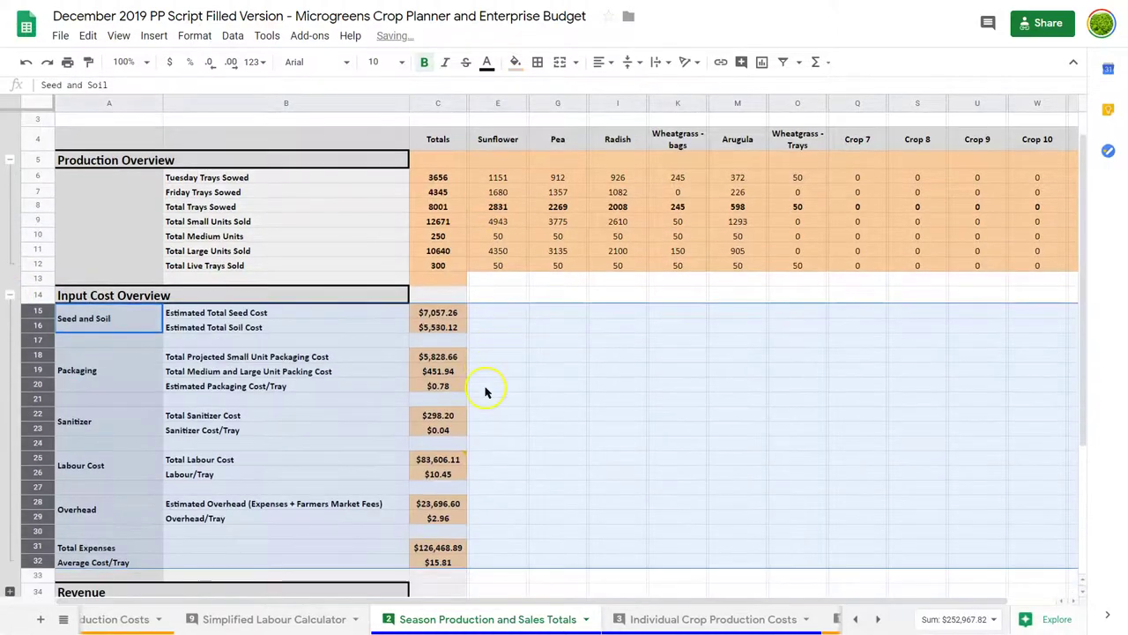
click(504, 355)
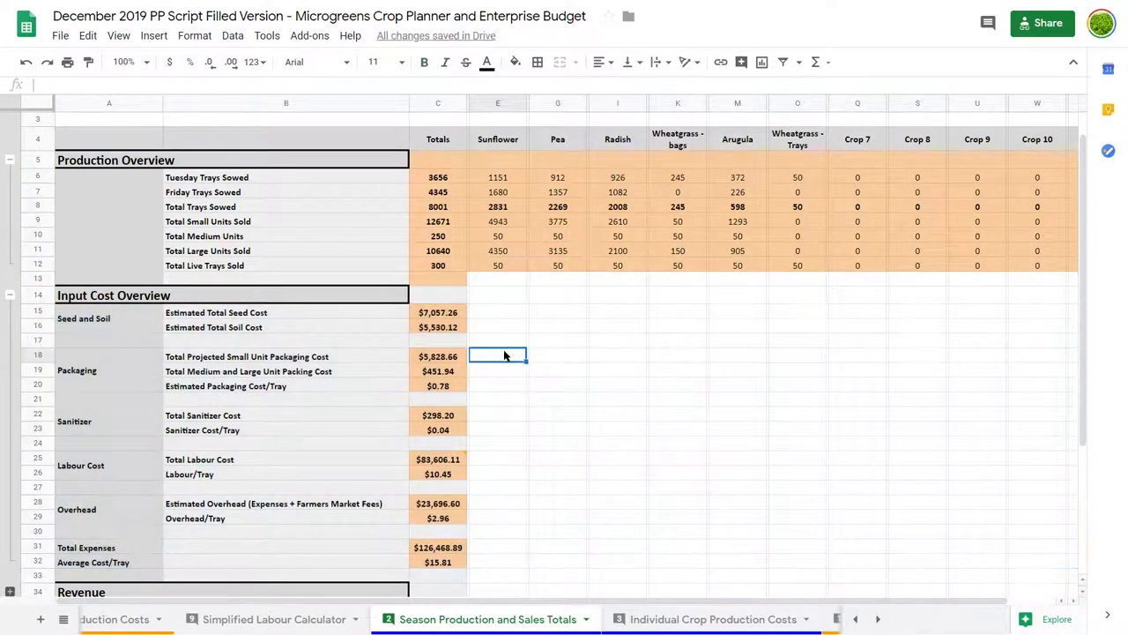
scroll(504, 352, down, 2)
click(498, 377)
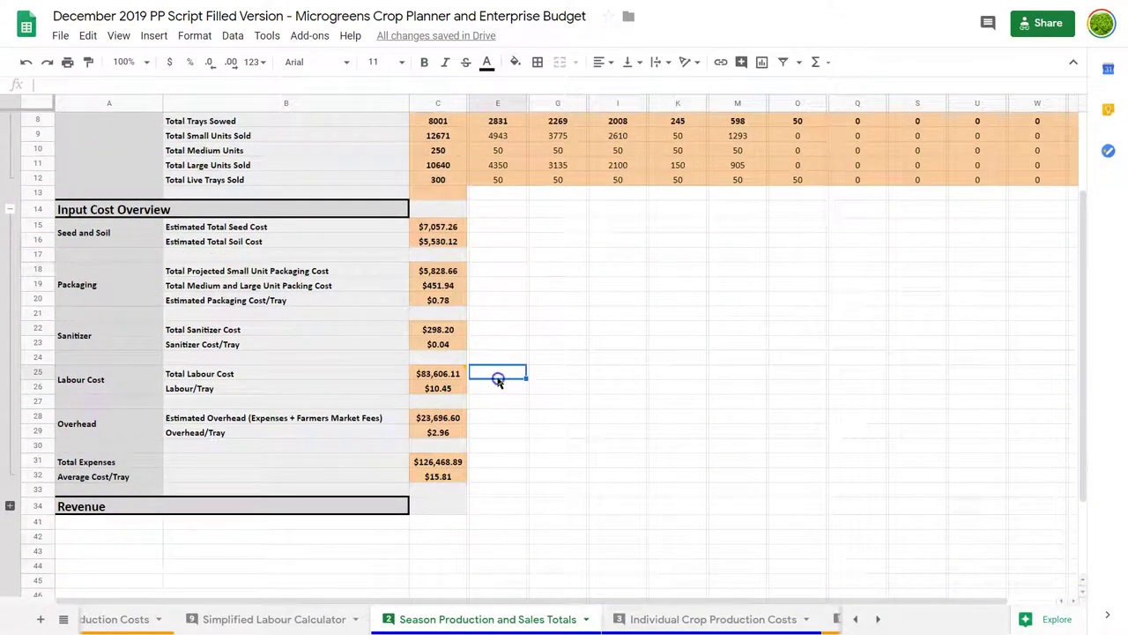
scroll(498, 379, down, 1)
click(491, 406)
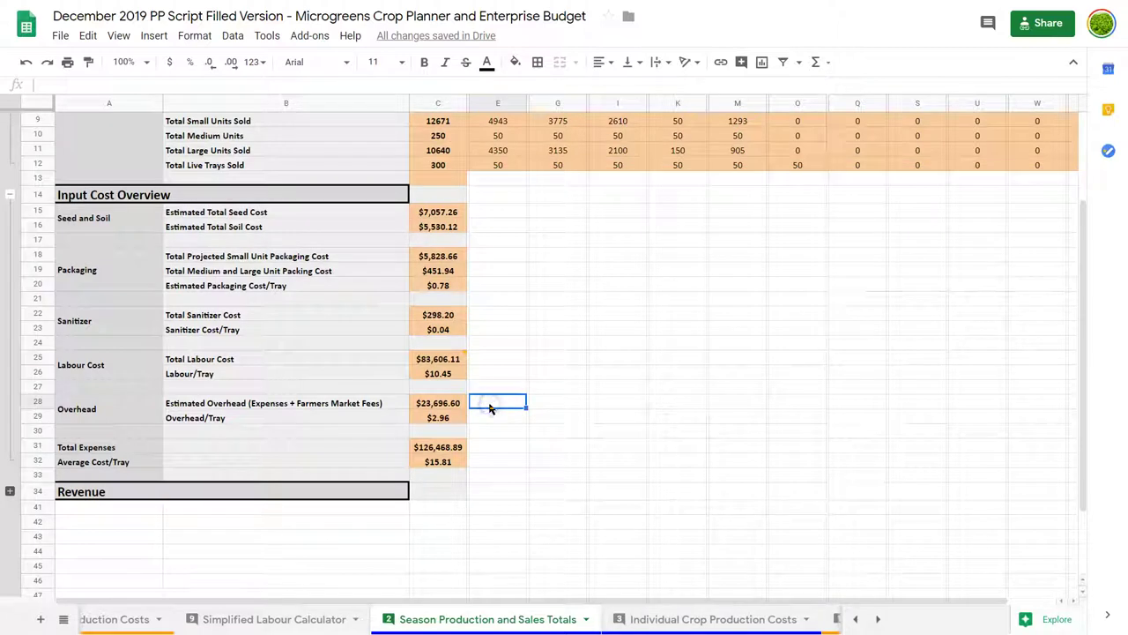
click(486, 373)
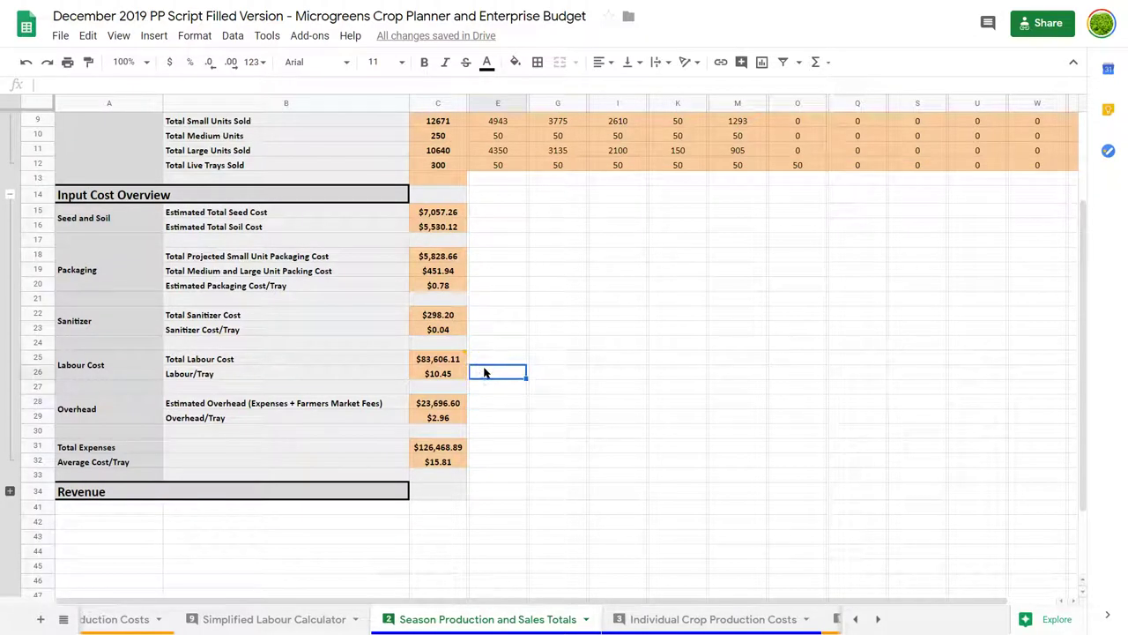
key(Up)
key(Up)
key(Up)
key(Down)
key(Down)
key(Down)
key(Up)
key(Up)
key(Up)
key(Up)
key(Up)
key(Up)
key(Up)
key(Up)
key(Up)
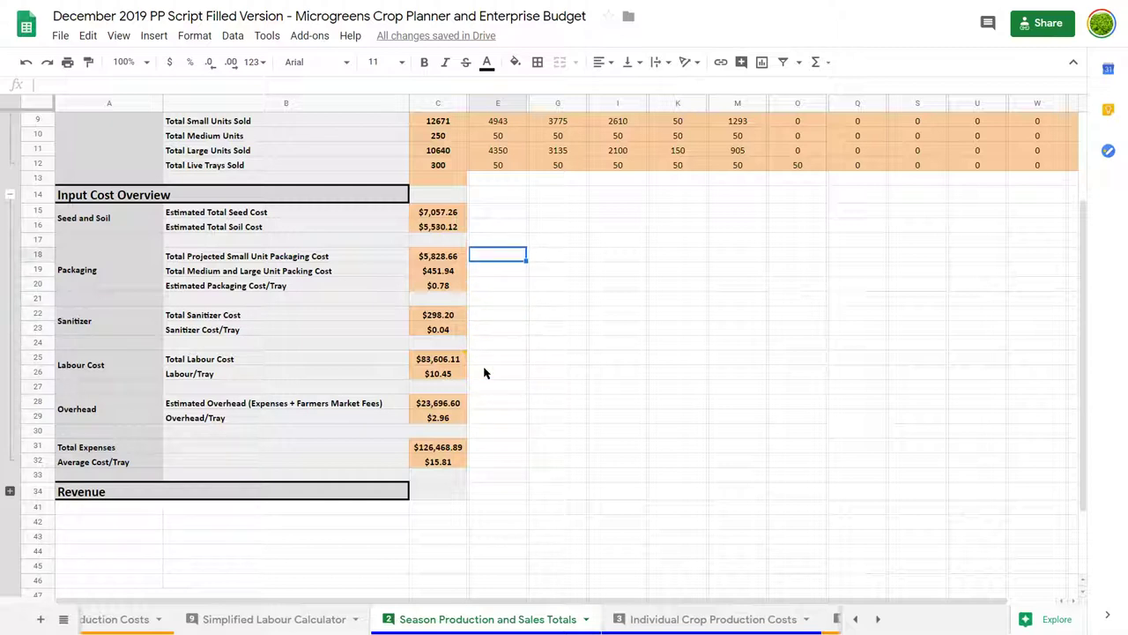
key(Down)
key(Down)
key(Down)
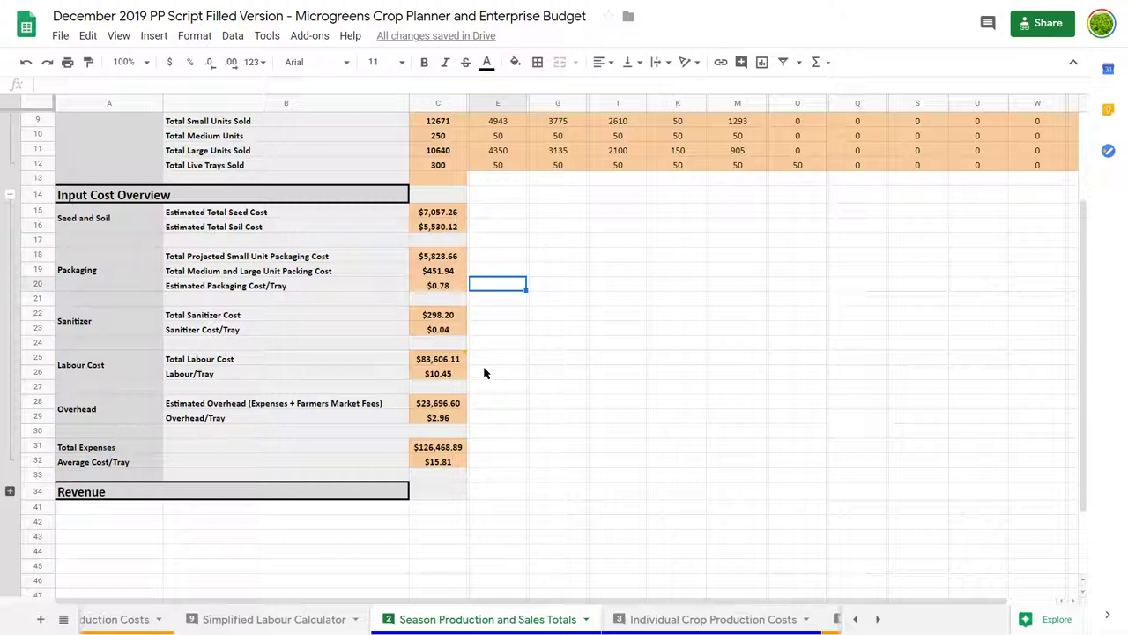
key(Down)
key(Down)
key(Down)
key(Down)
key(Down)
key(Down)
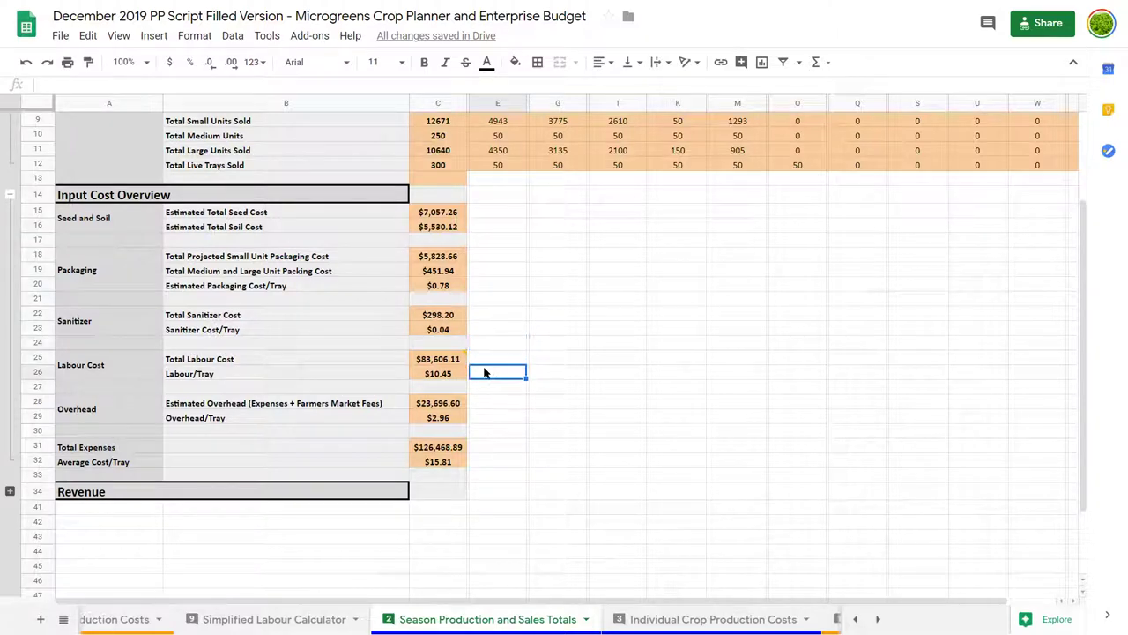
key(Left)
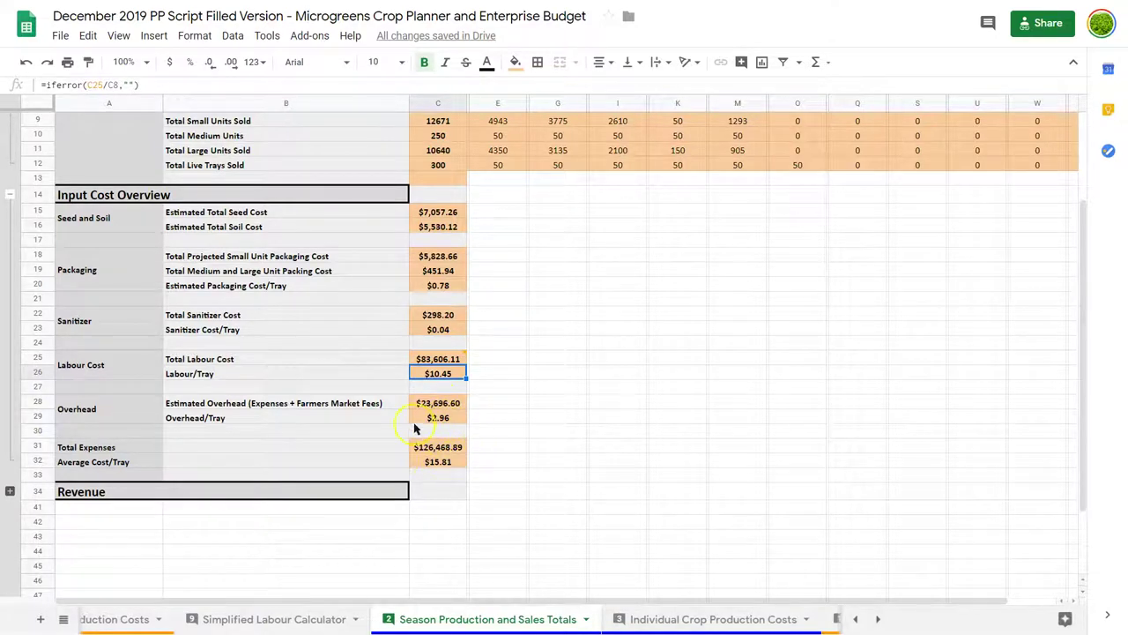
click(418, 450)
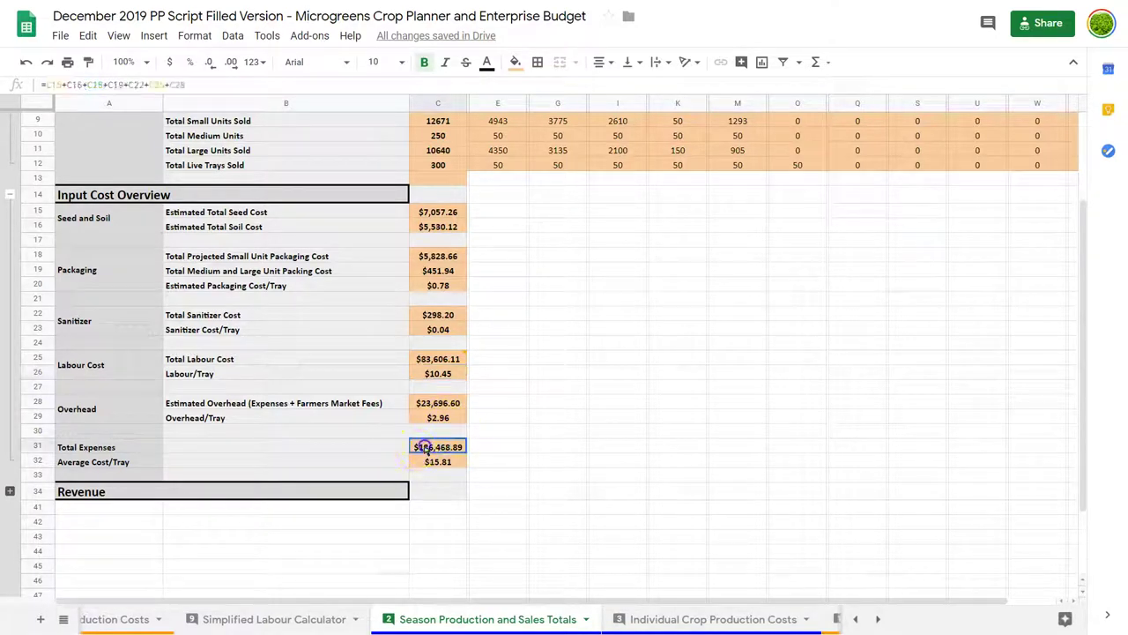
click(437, 462)
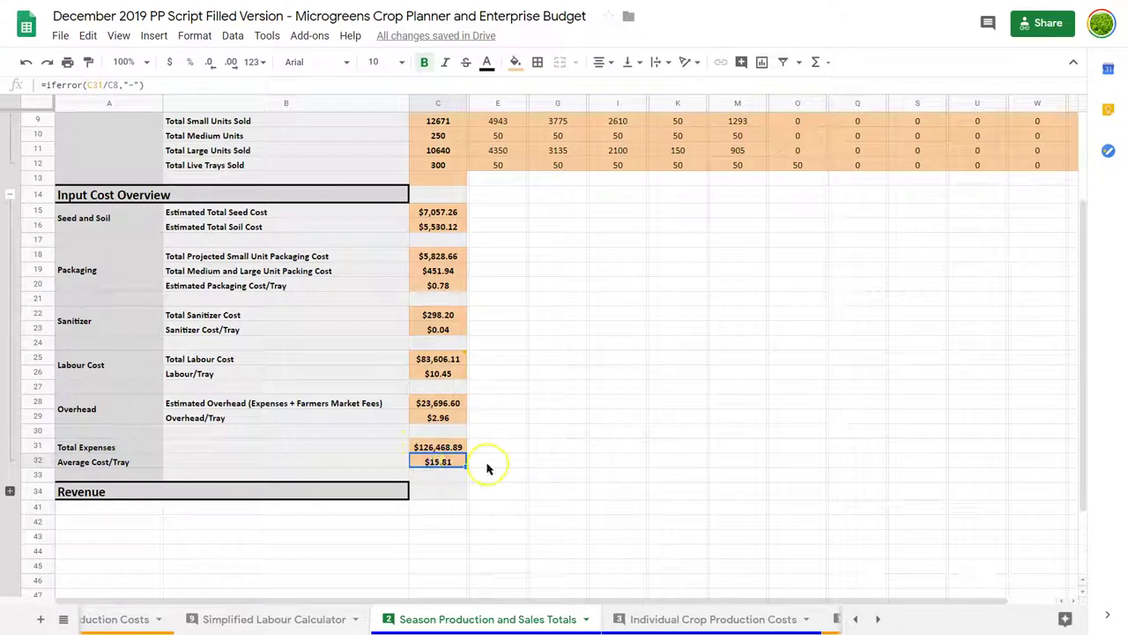
click(489, 465)
key(Left)
key(Left)
click(489, 466)
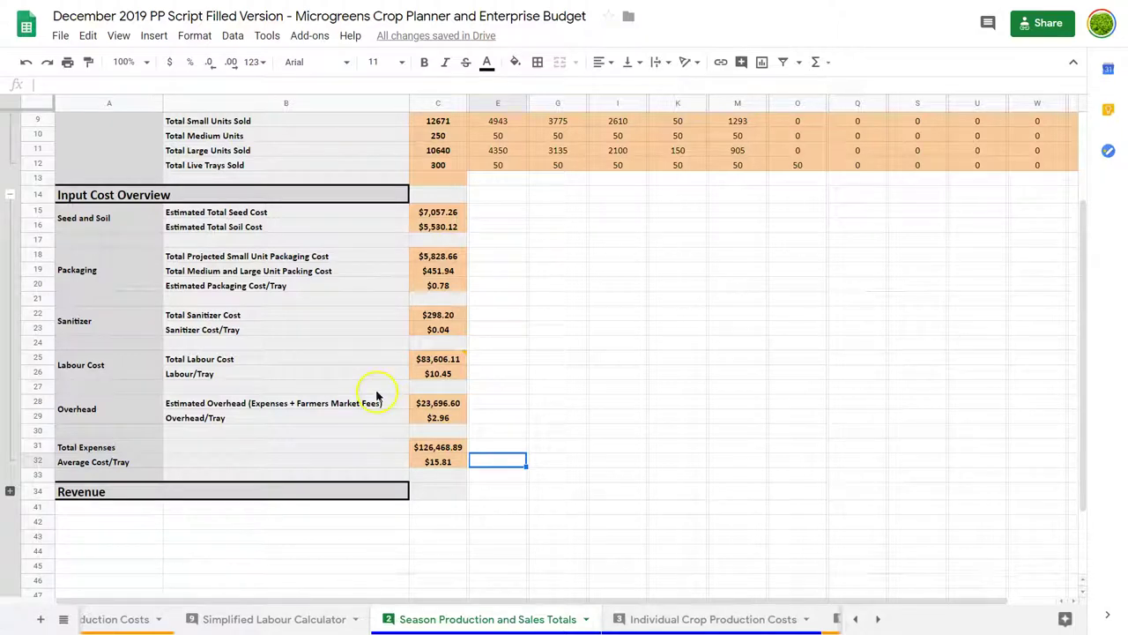
Expand the Revenue rows and review the Tuesday, Friday and Total Projected Revenue formulas
click(11, 492)
scroll(313, 459, down, 2)
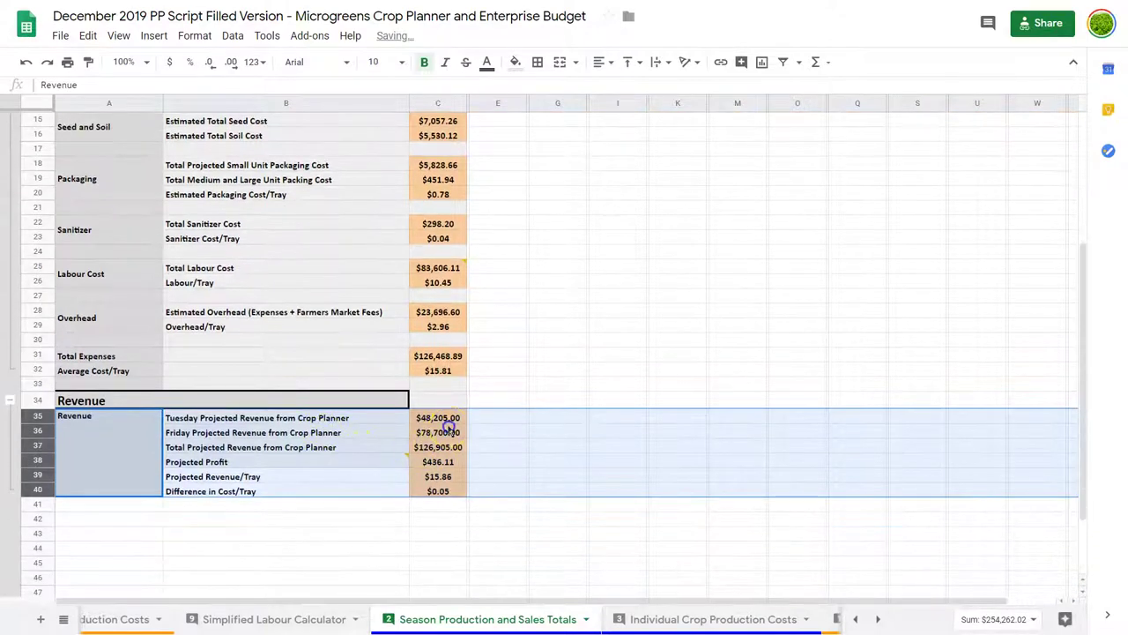
click(446, 431)
key(Up)
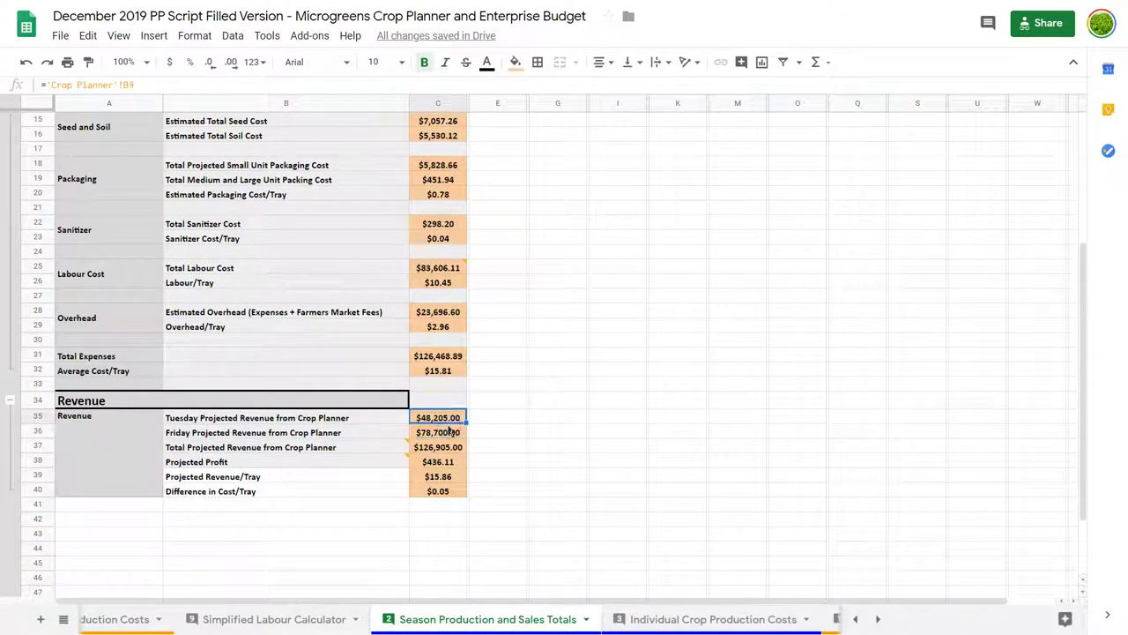
key(Down)
key(Down)
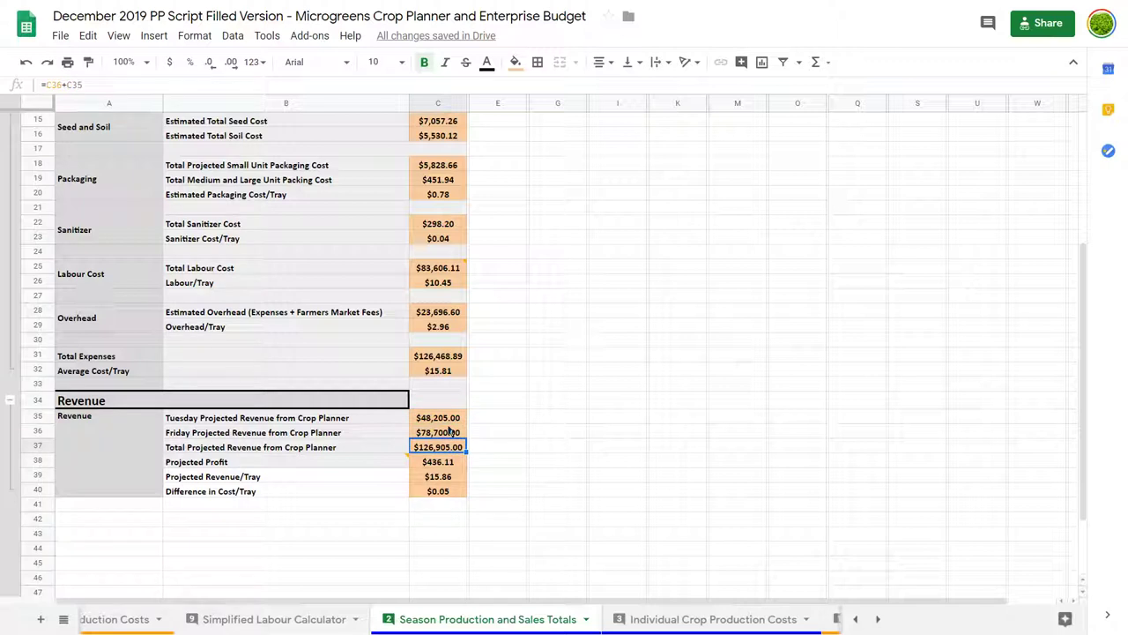
Review the Projected Profit (=C37-C31), Revenue/Tray and $0.05 Difference in Cost/Tray formulas
key(Down)
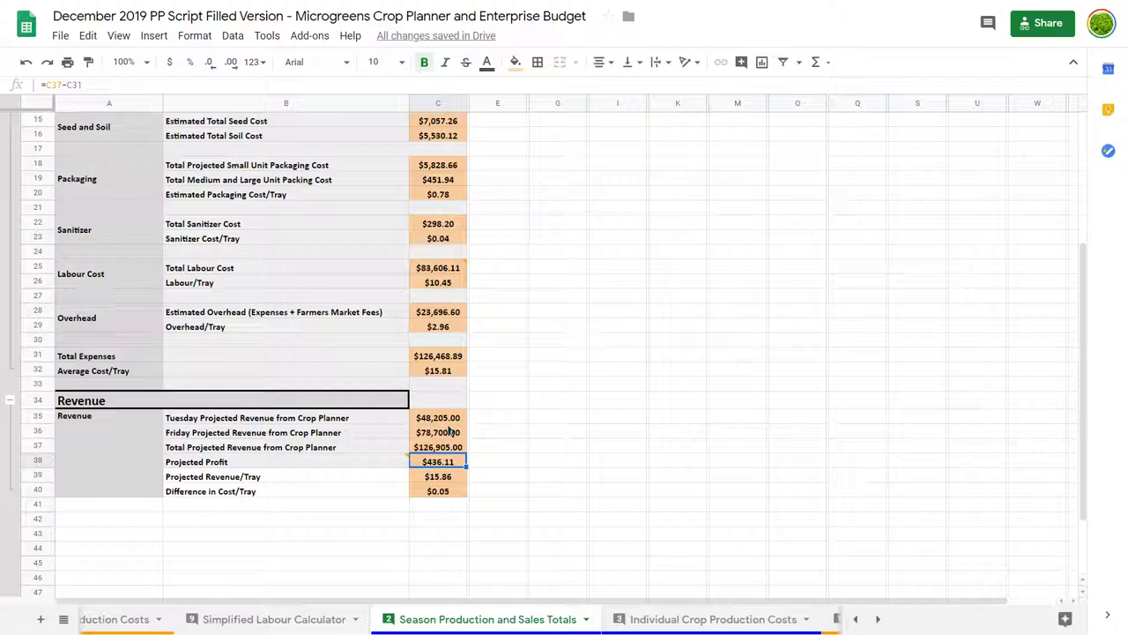
key(Down)
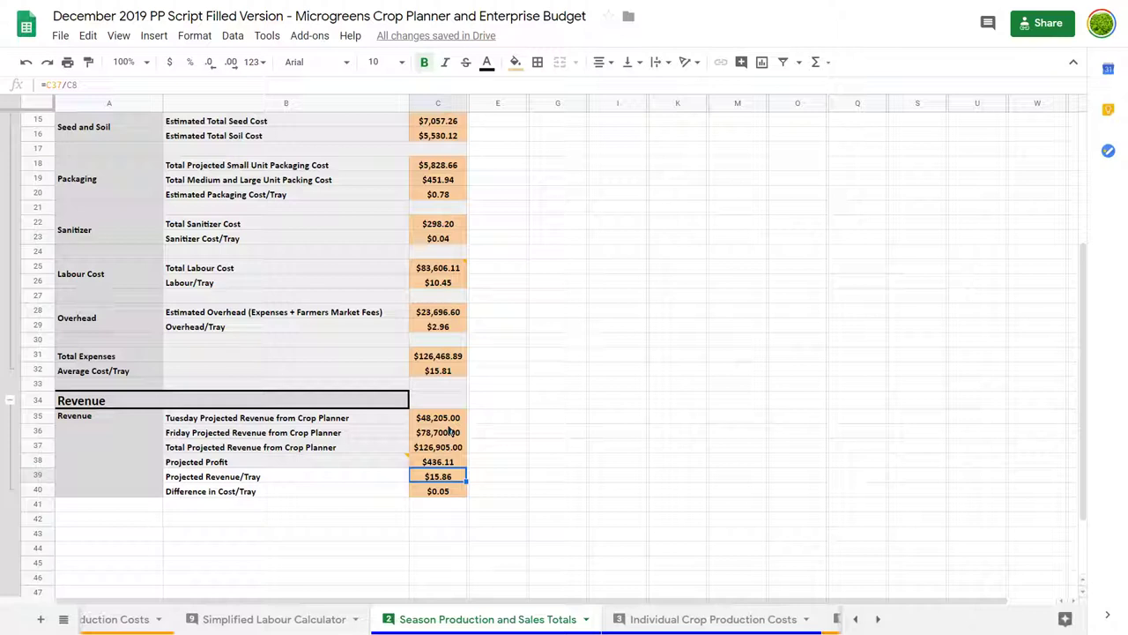
click(450, 492)
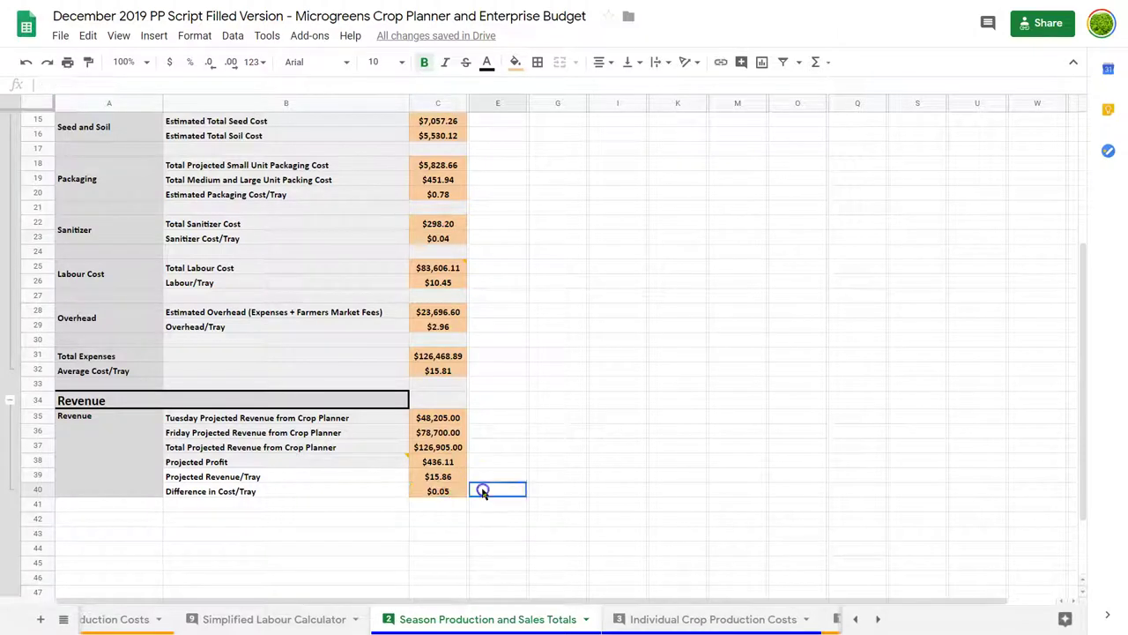
click(483, 492)
key(Left)
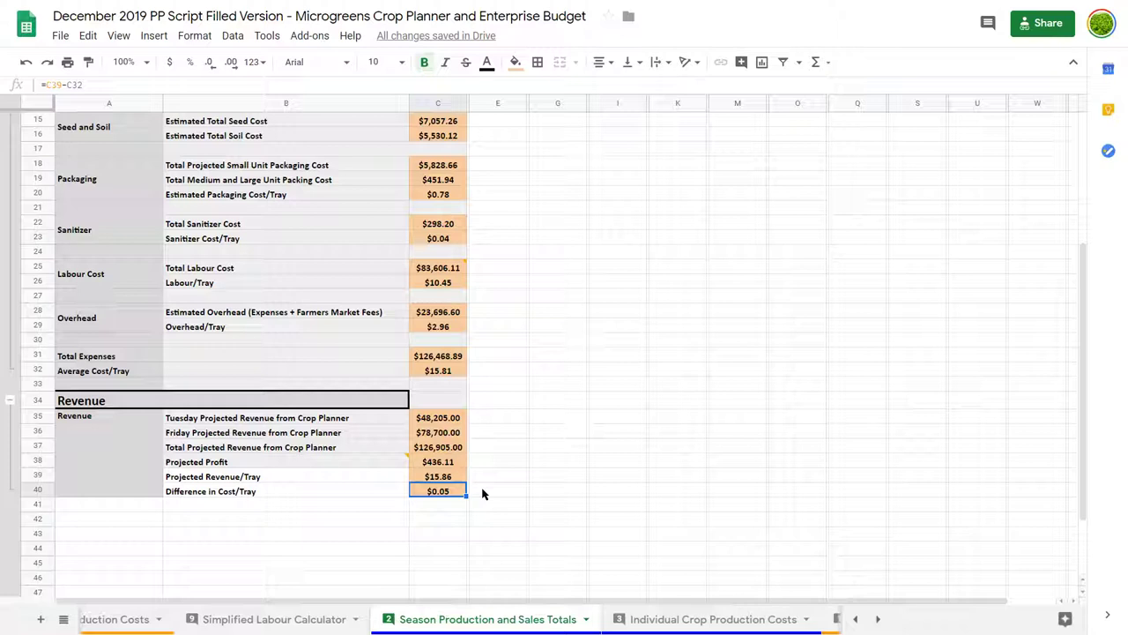
key(Up)
key(Up)
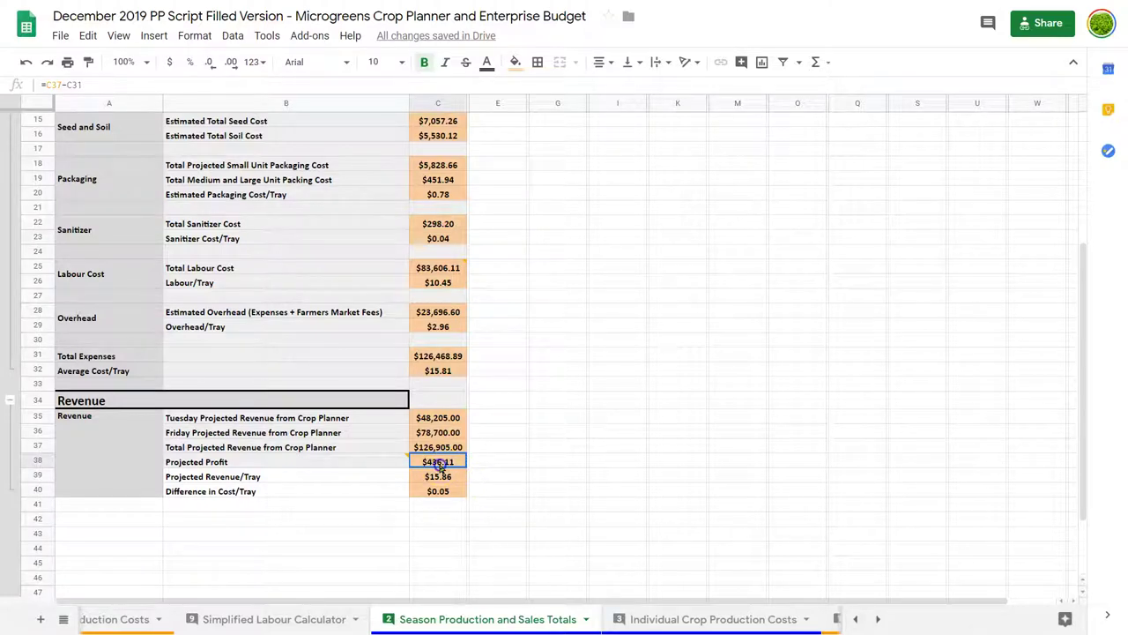
Check the $436.11 Projected Profit value and formula, then select down to row 40
key(Left)
key(Right)
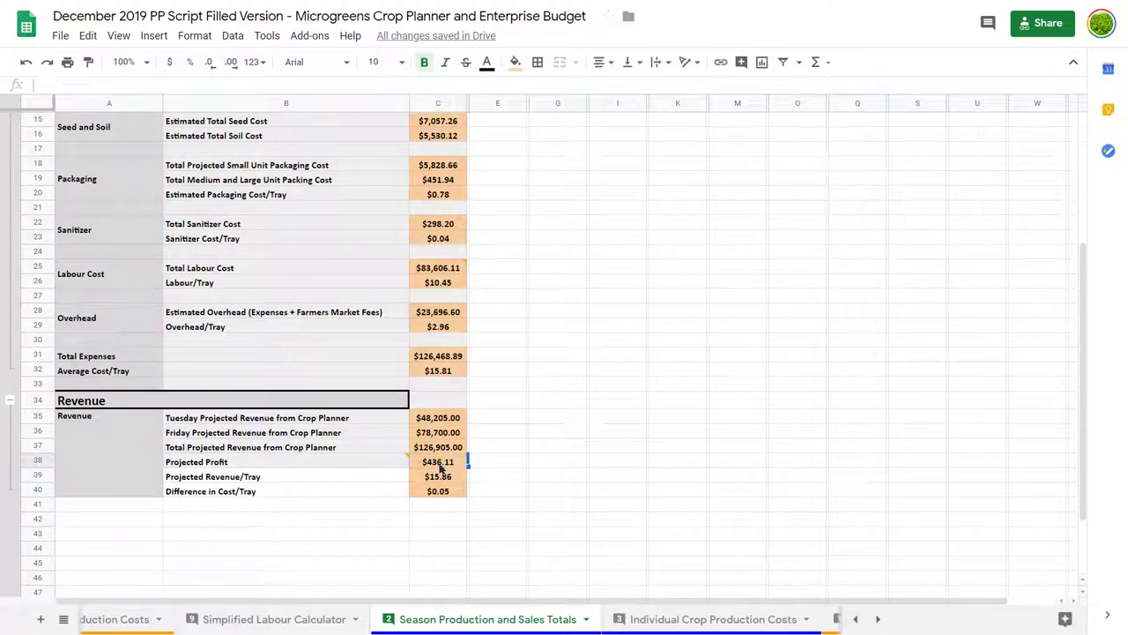
key(Right)
key(Right)
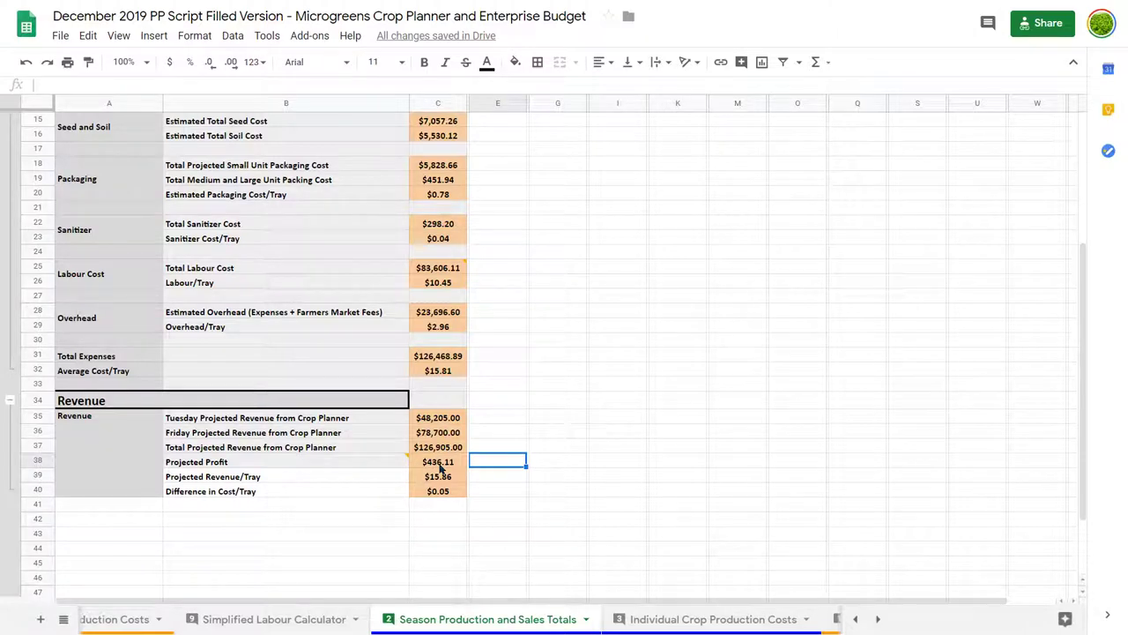
click(439, 465)
click(477, 459)
key(Left)
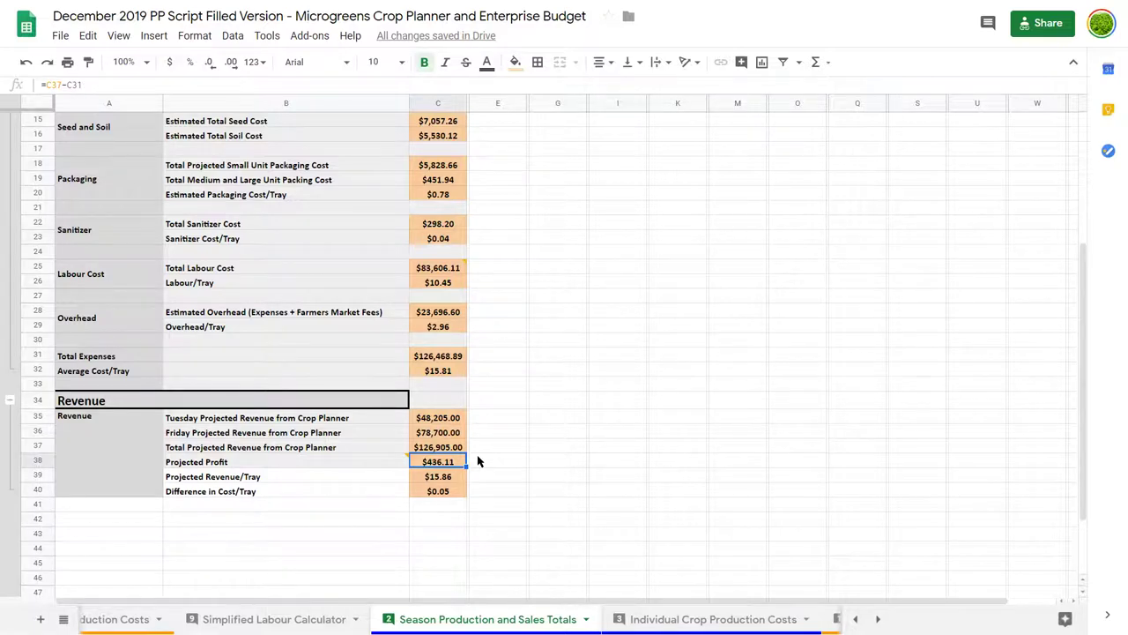
scroll(479, 461, up, 5)
scroll(655, 309, down, 5)
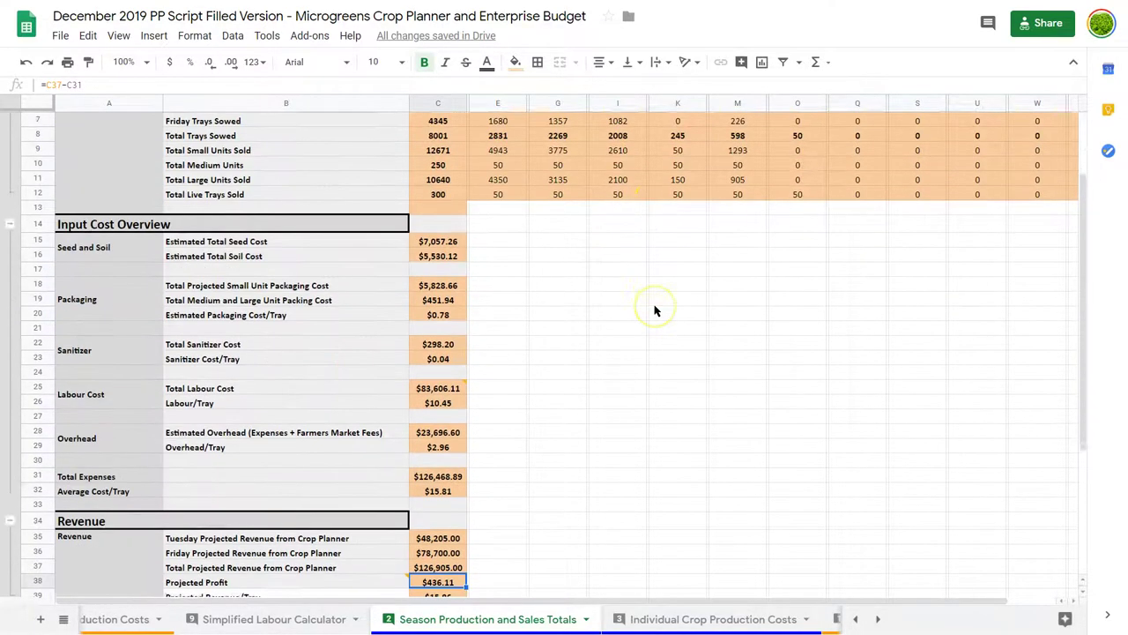
click(483, 430)
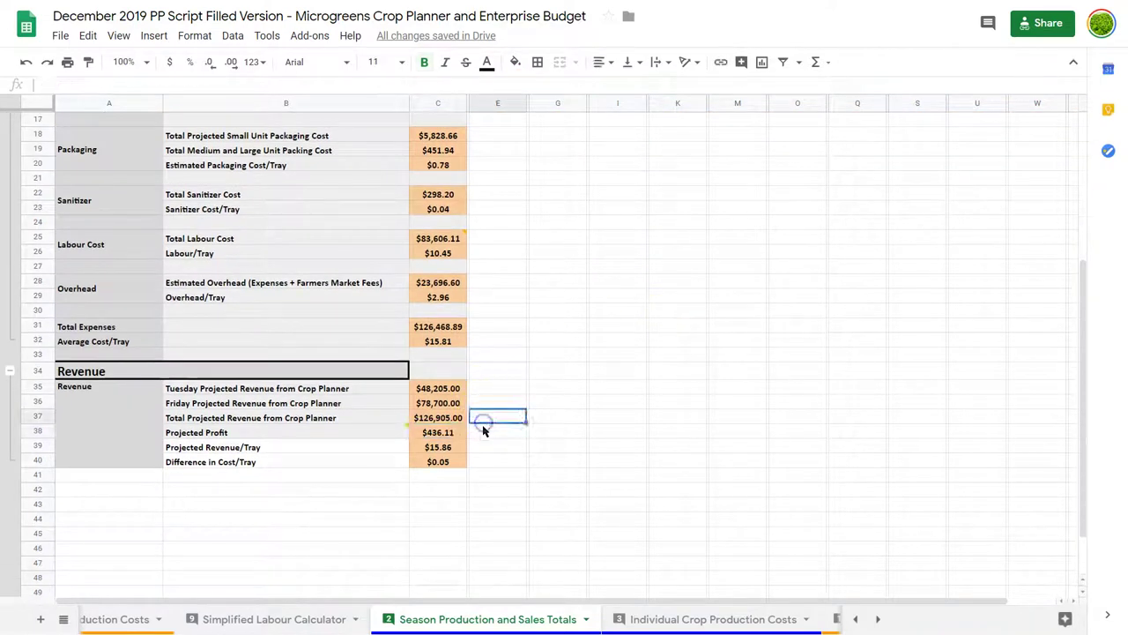
key(shift+Down)
key(shift+Down)
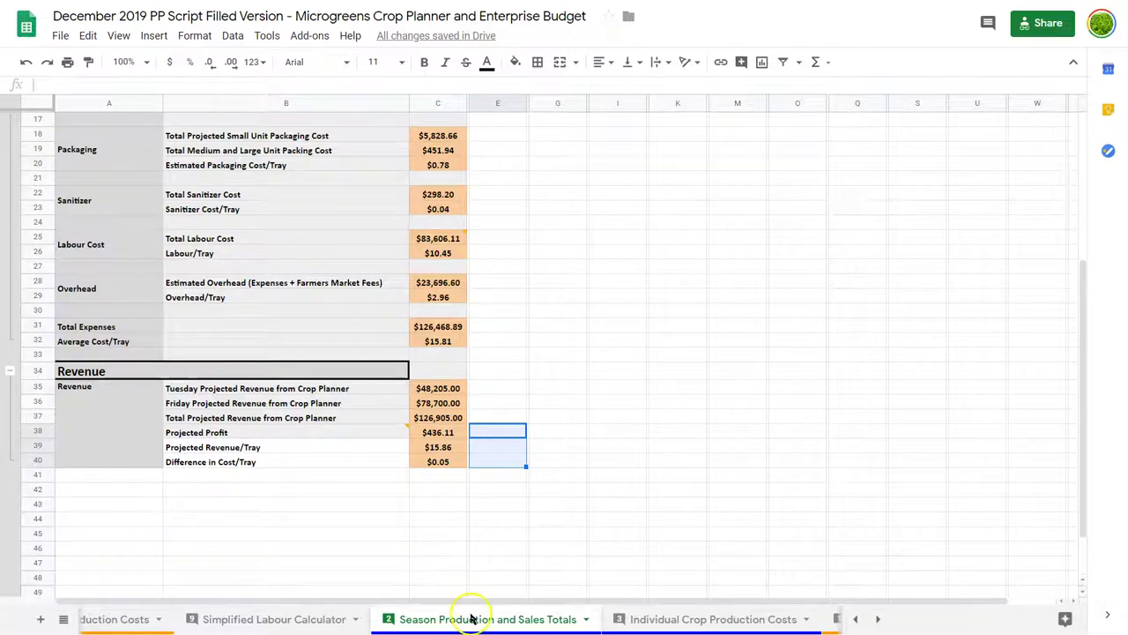
On the Crop Planner sheet, expand the Tuesday and Friday harvest delivery rows
scroll(470, 617, up, 5)
scroll(471, 620, up, 10)
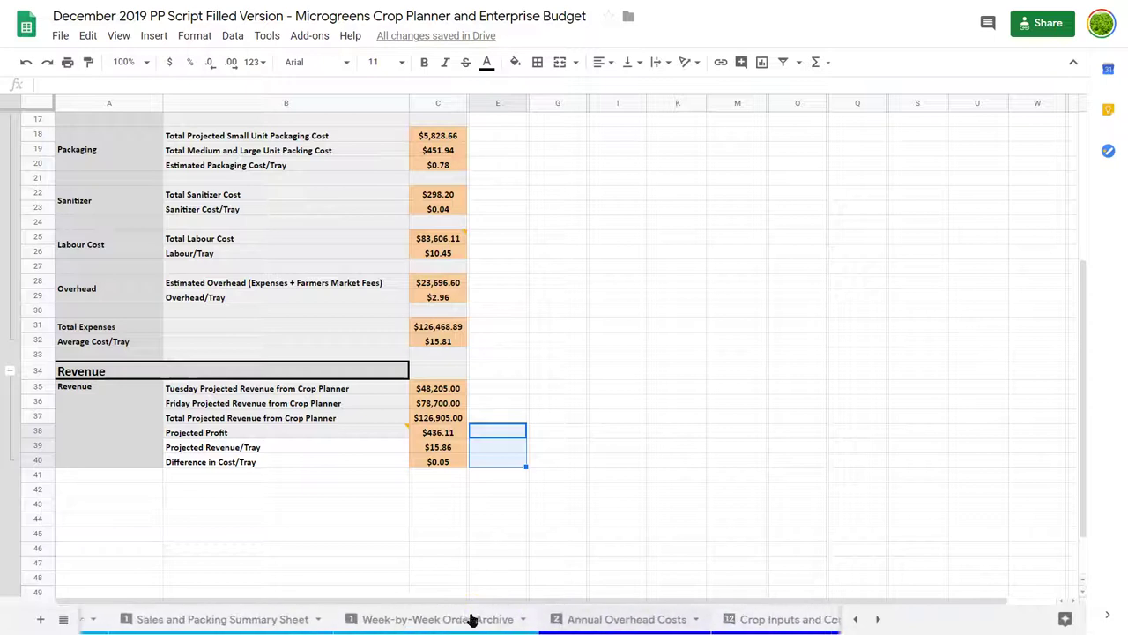
click(516, 618)
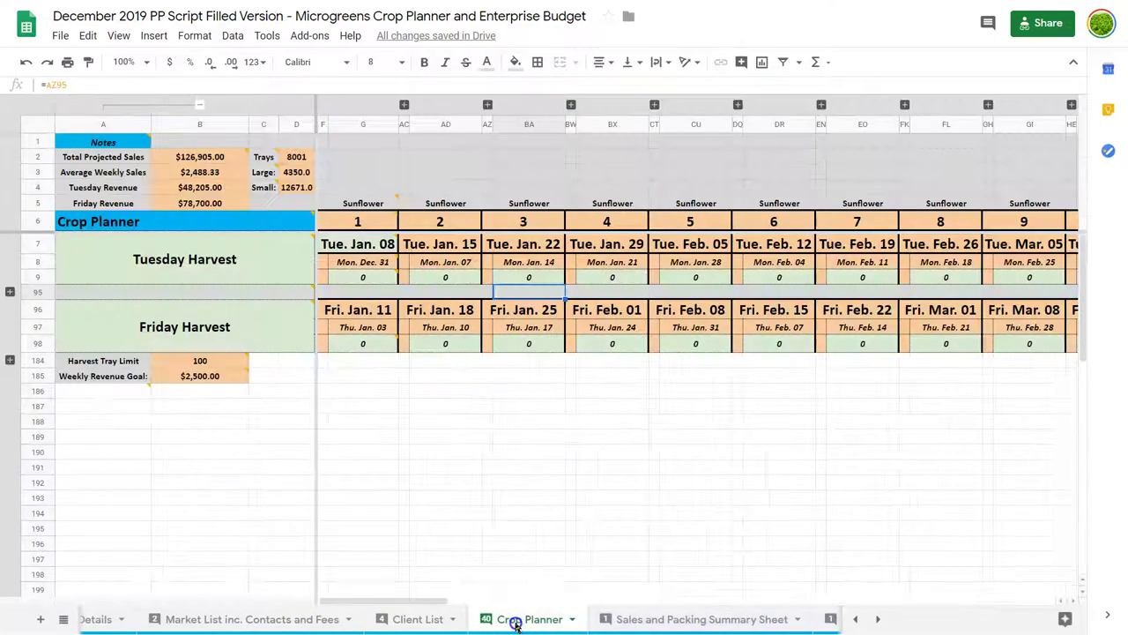
click(10, 292)
scroll(11, 297, down, 5)
scroll(10, 296, down, 15)
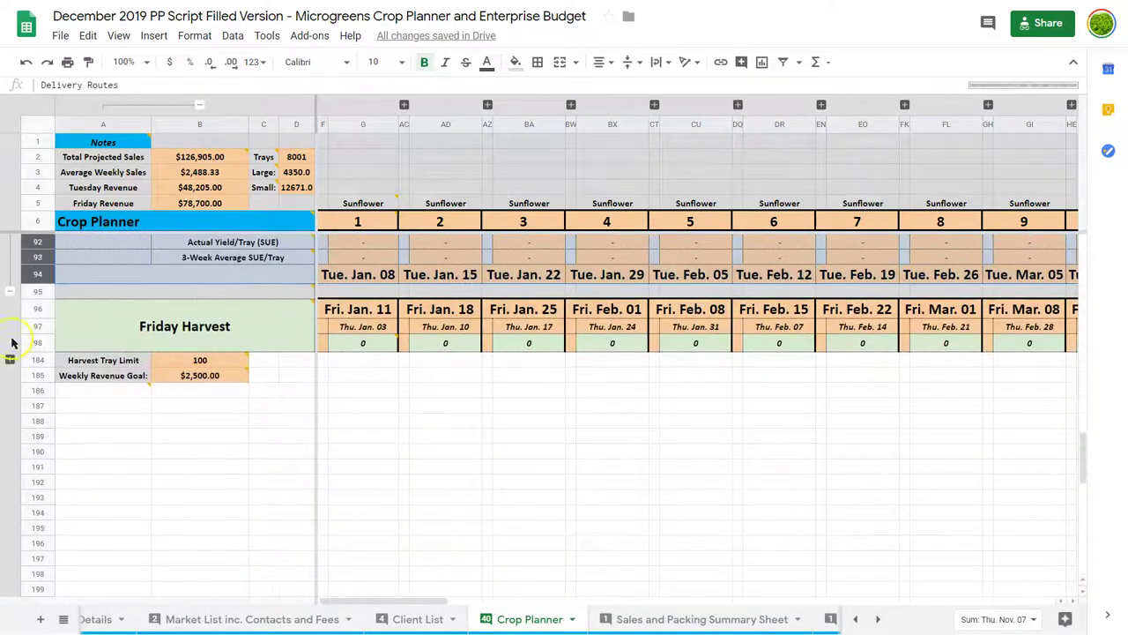
click(10, 358)
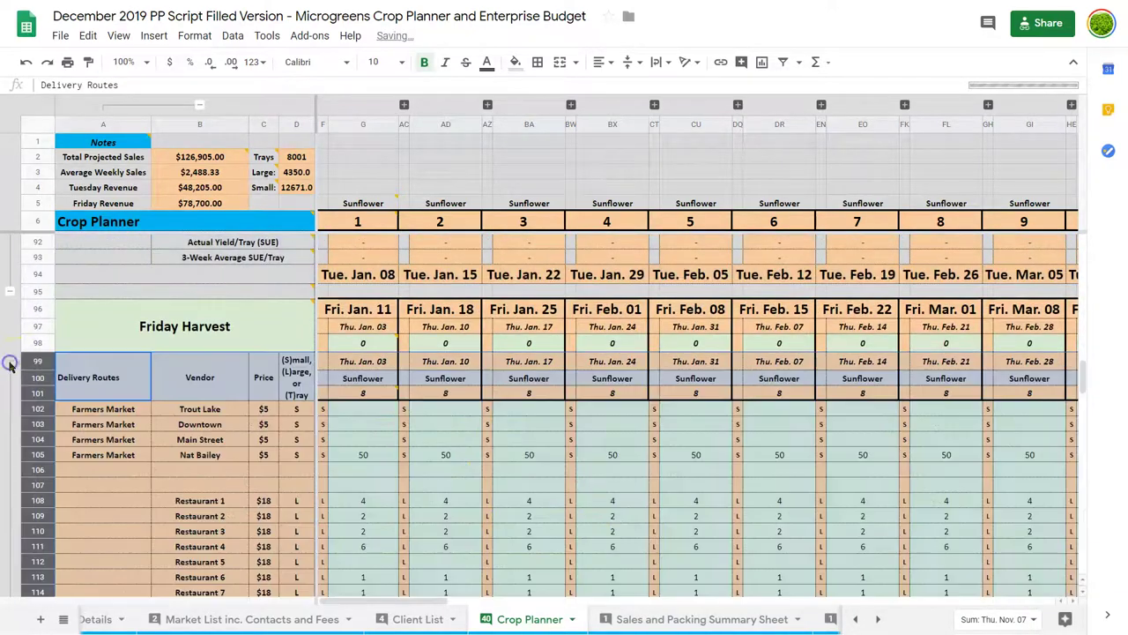
Dismiss the Delivery Routes comment and review the vendor list with its $18 restaurant prices
scroll(320, 402, up, 10)
scroll(320, 402, up, 5)
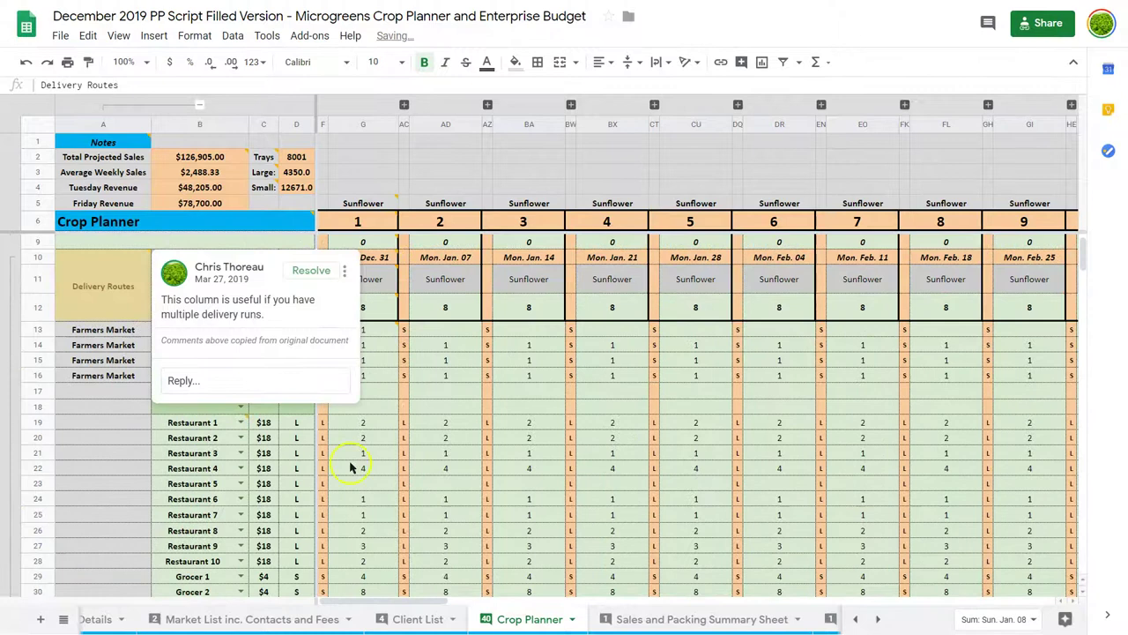
click(350, 467)
scroll(350, 467, down, 1)
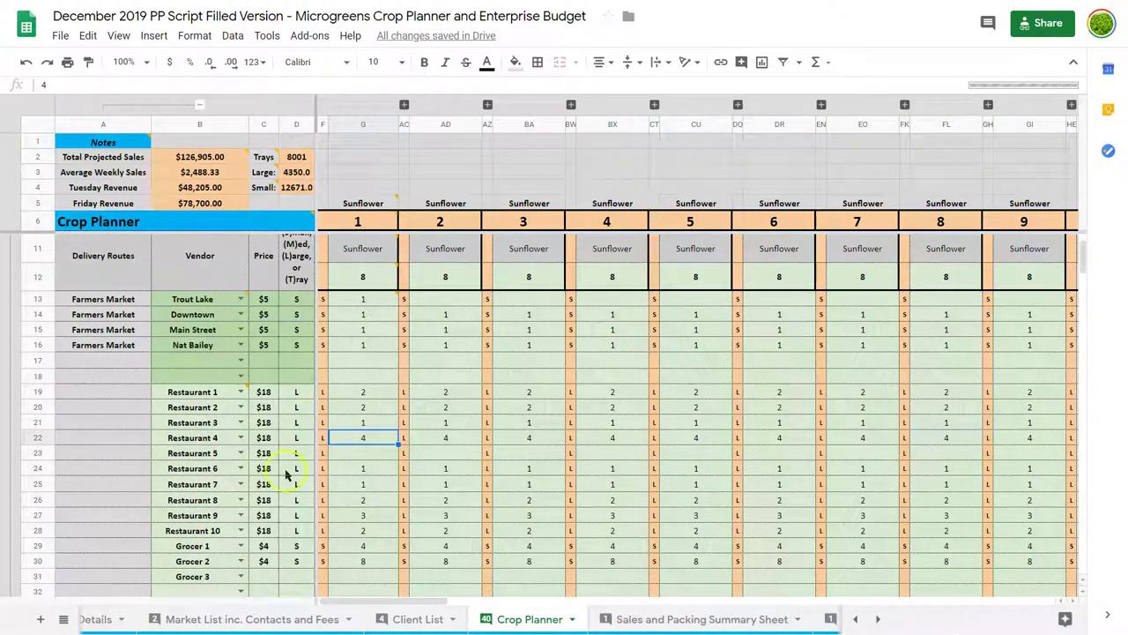
scroll(283, 481, down, 2)
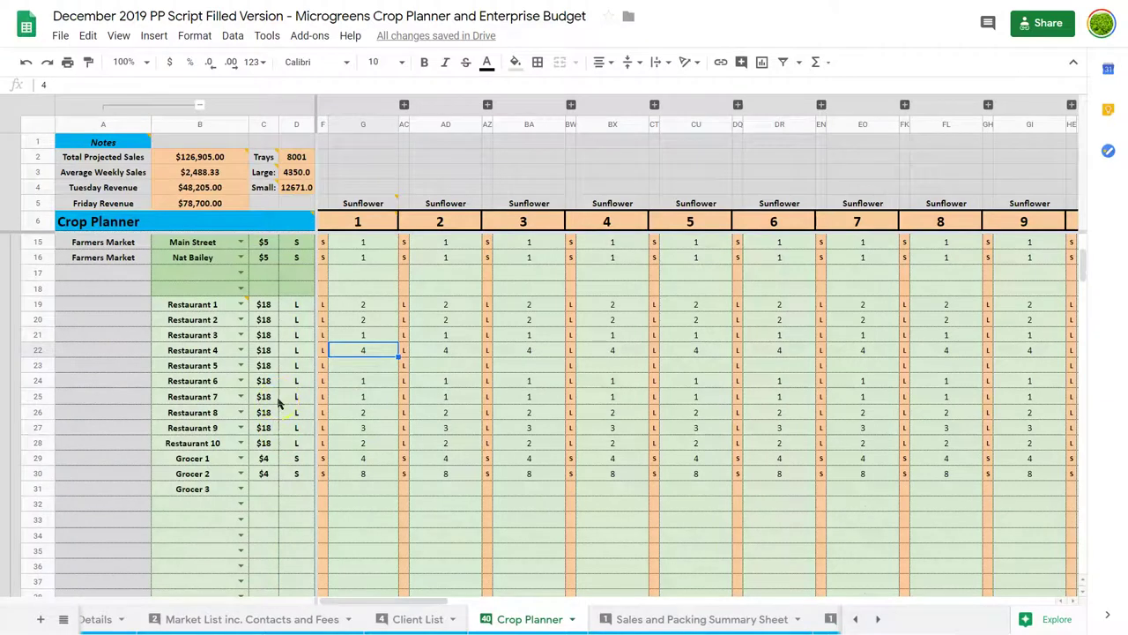
scroll(277, 381, down, 3)
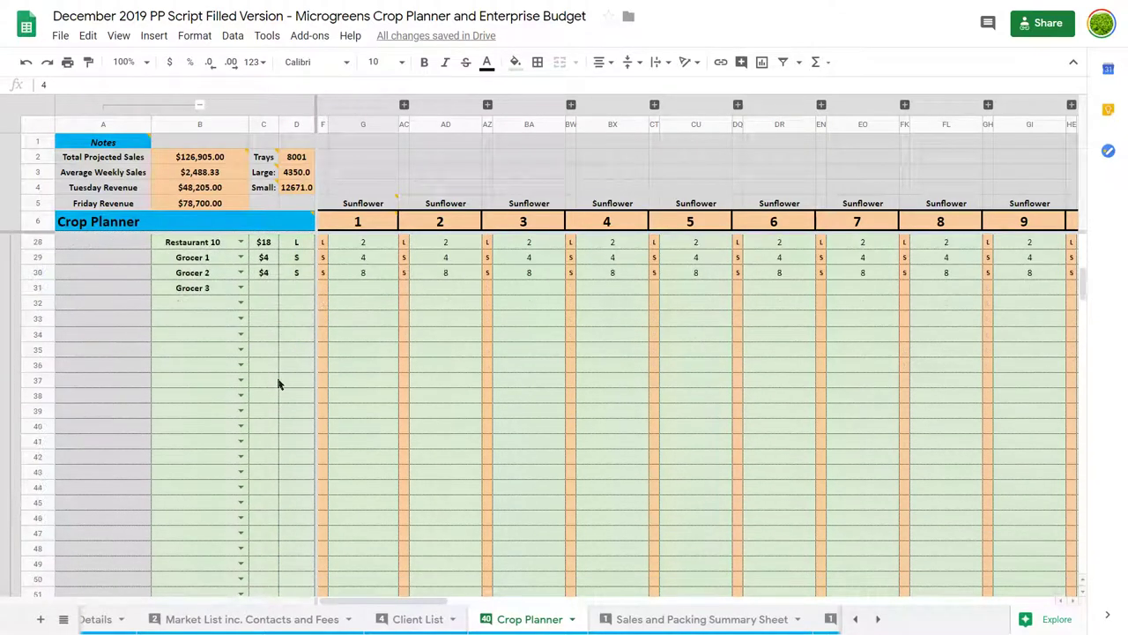
scroll(278, 381, up, 3)
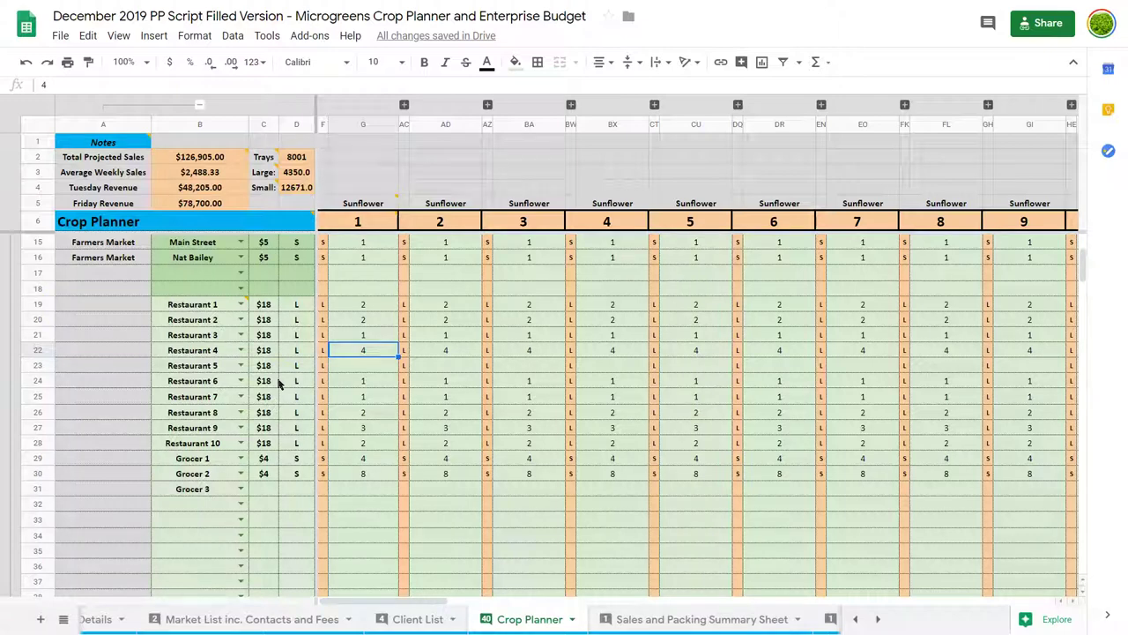
scroll(277, 382, up, 4)
scroll(278, 382, down, 10)
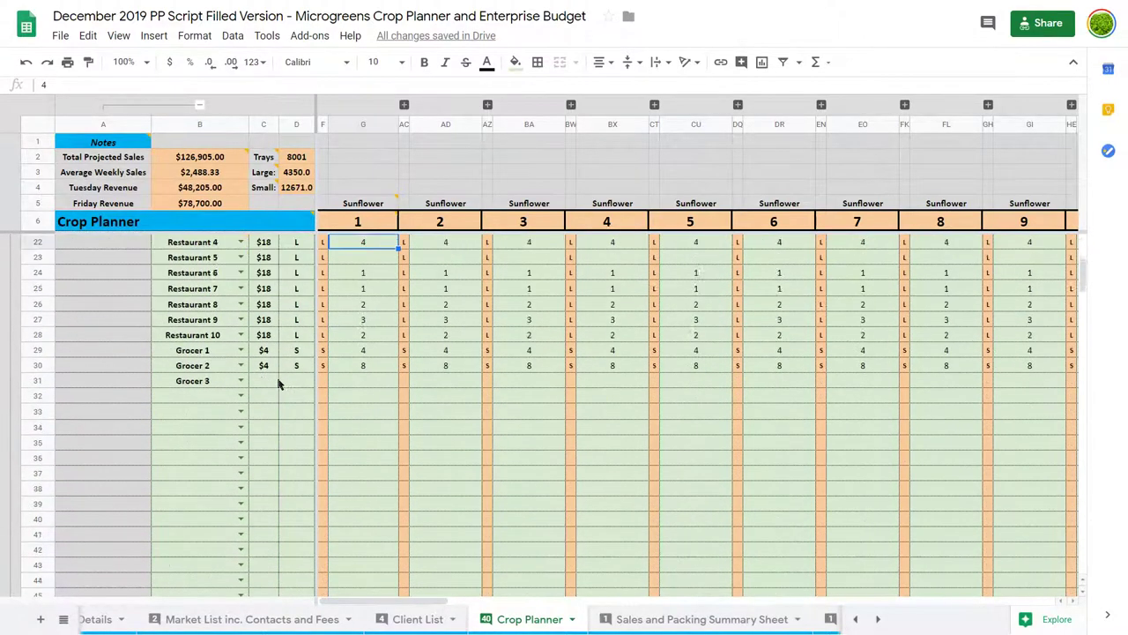
scroll(278, 383, down, 20)
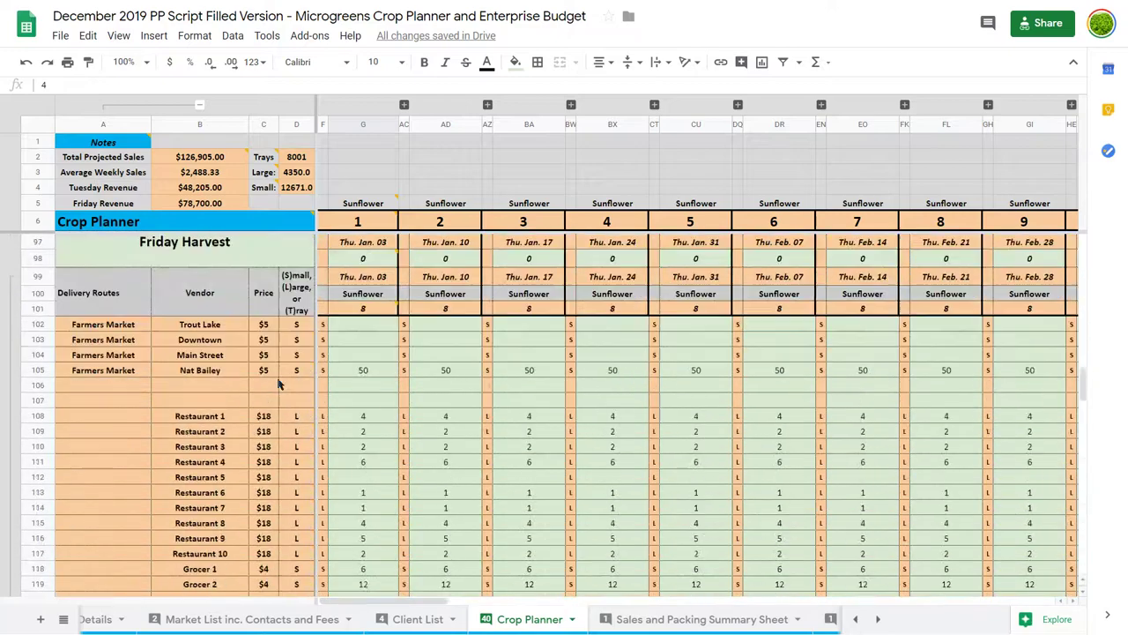
scroll(278, 381, up, 1)
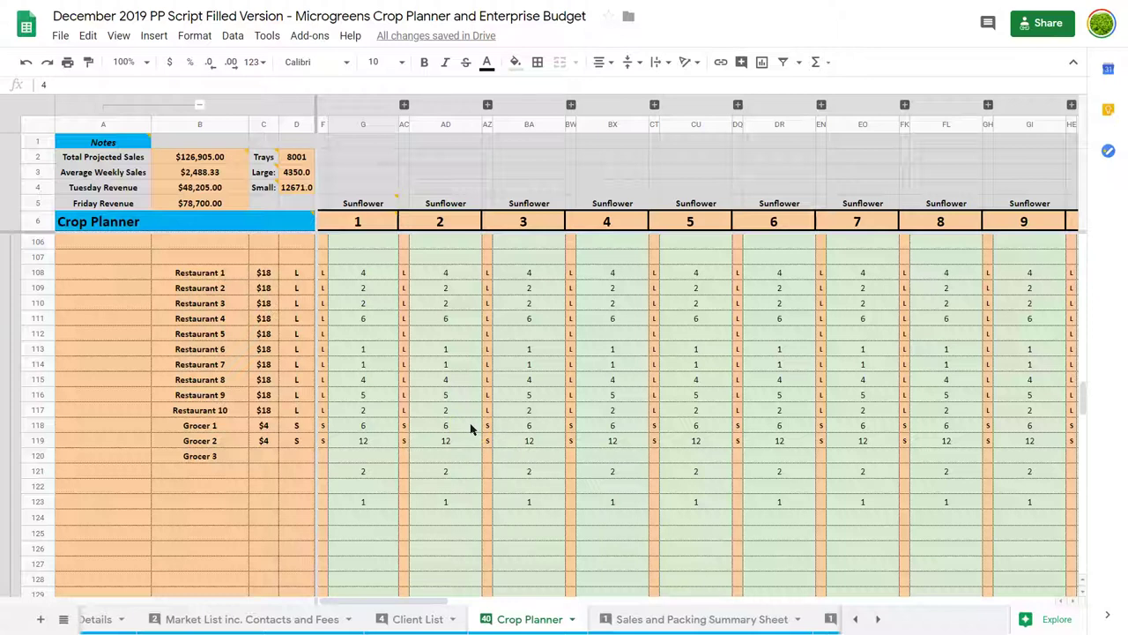
Go through Crop Inputs and Costs to the Projected Total Input Costs for Year sheet
scroll(652, 617, down, 5)
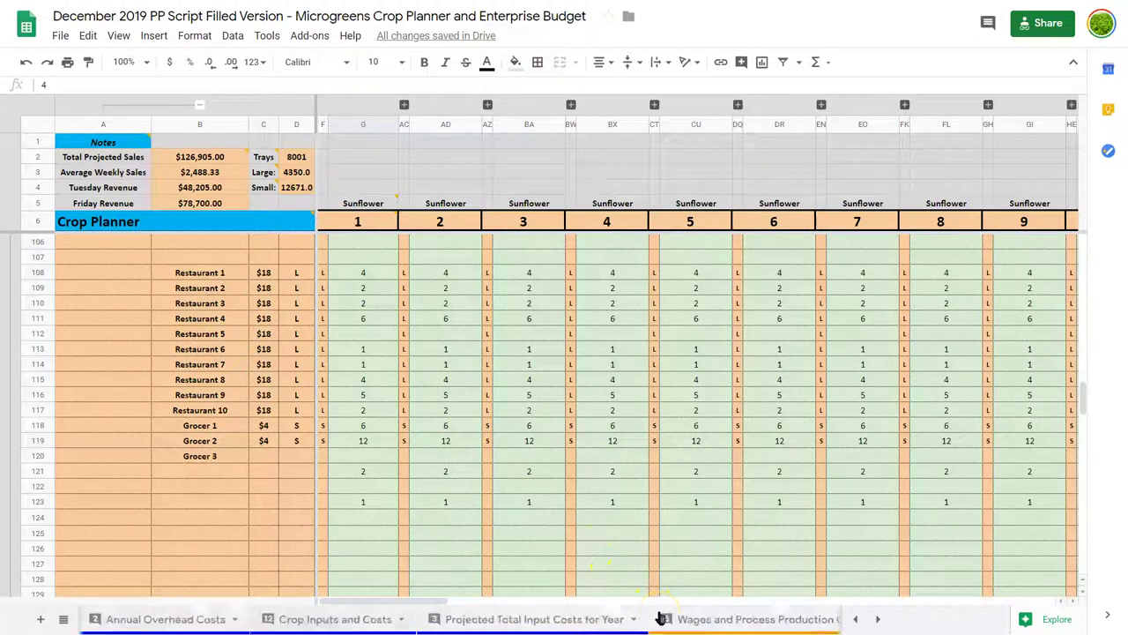
scroll(660, 617, up, 5)
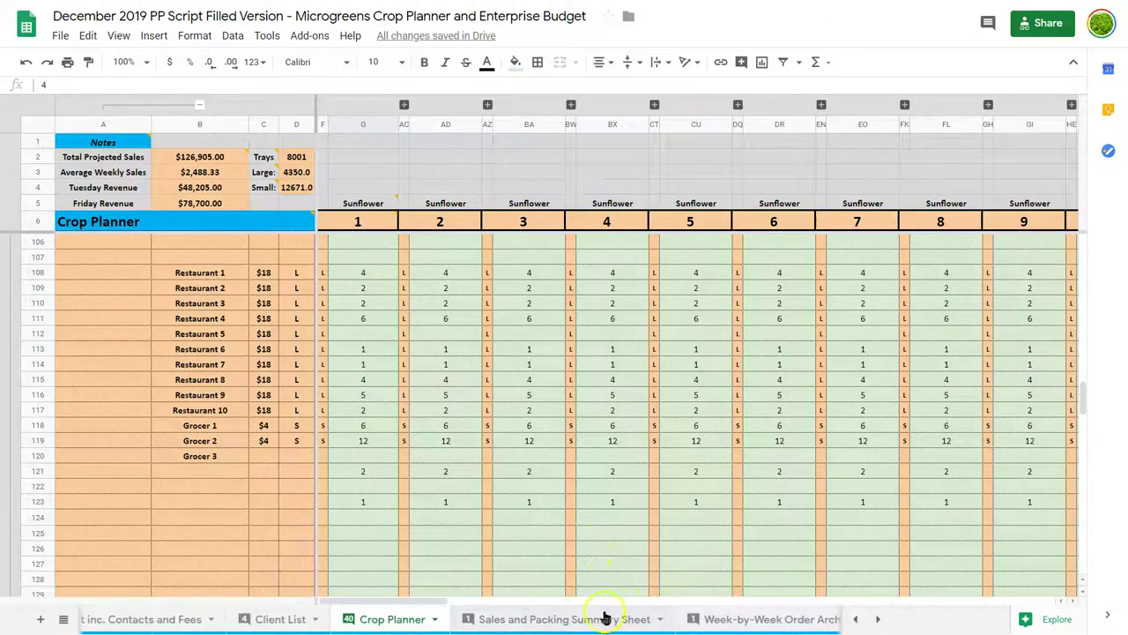
scroll(706, 619, down, 1)
scroll(754, 622, down, 4)
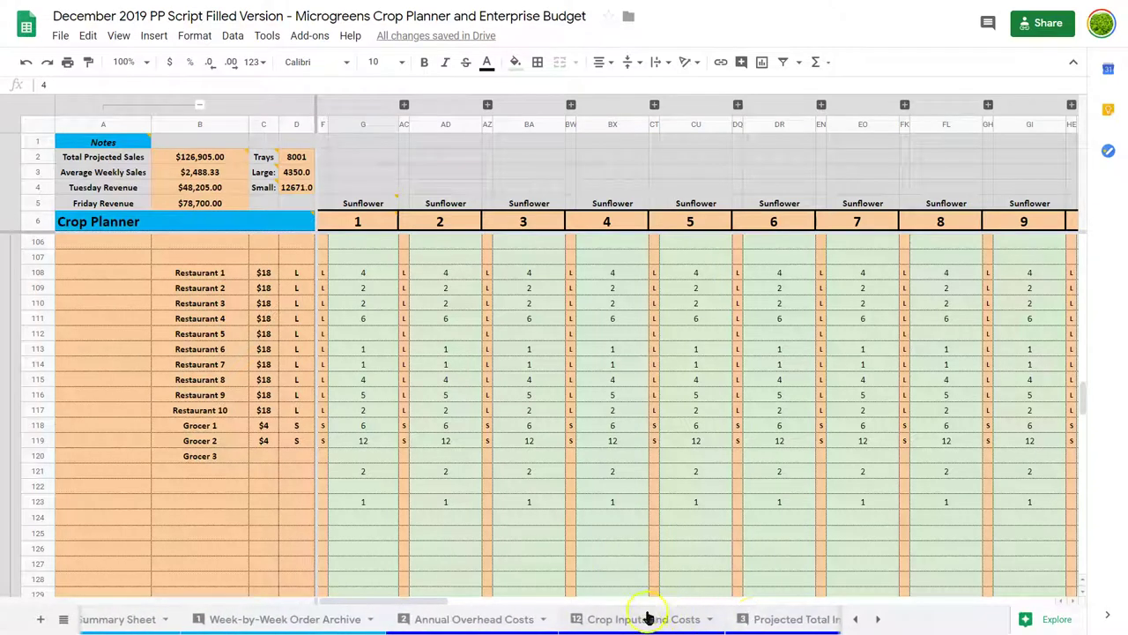
click(649, 617)
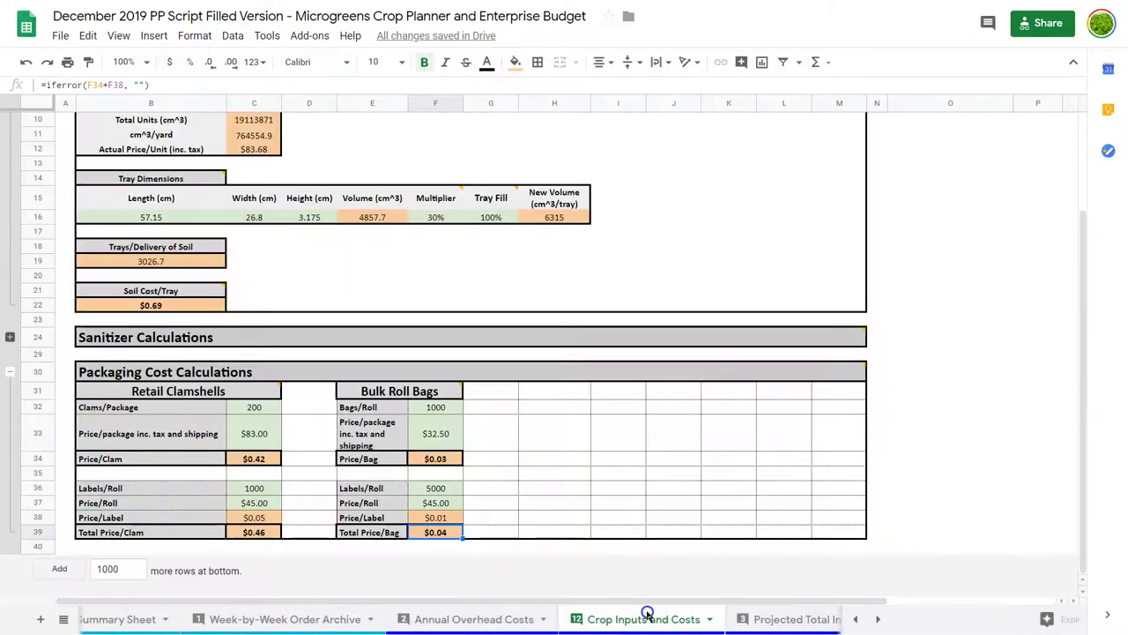
click(781, 620)
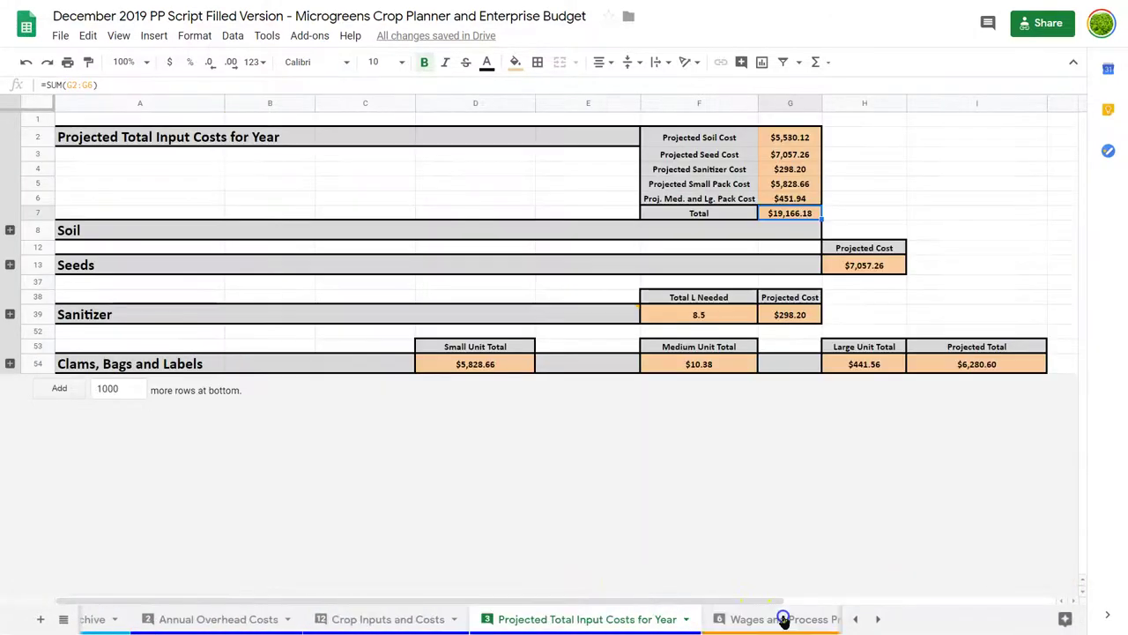
Expand Clams, Bags and Labels, check the unit total formula, then collapse it to $6,280.60
click(10, 363)
click(485, 365)
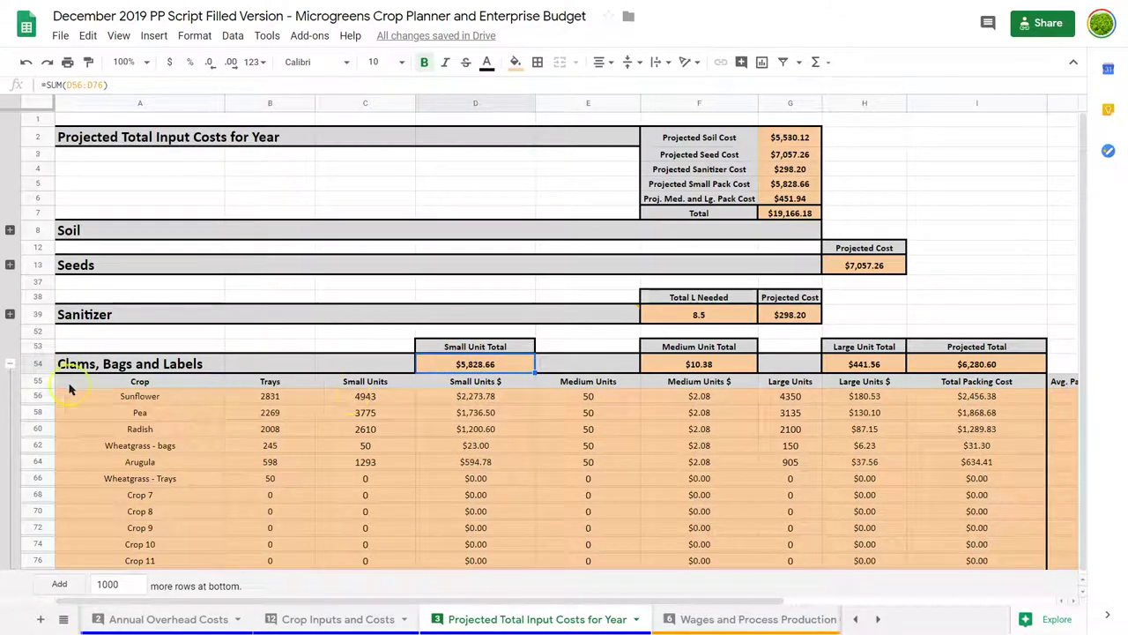
click(10, 381)
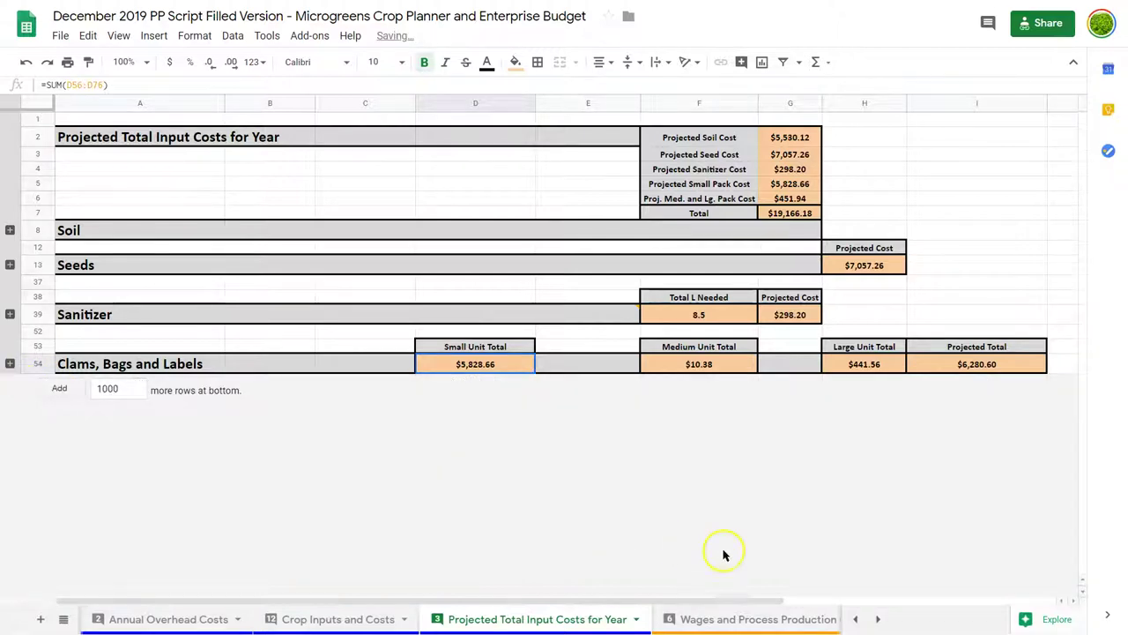
In the Simplified Labour Calculator, expand January and check Monday, Thursday and Friday hours
click(743, 620)
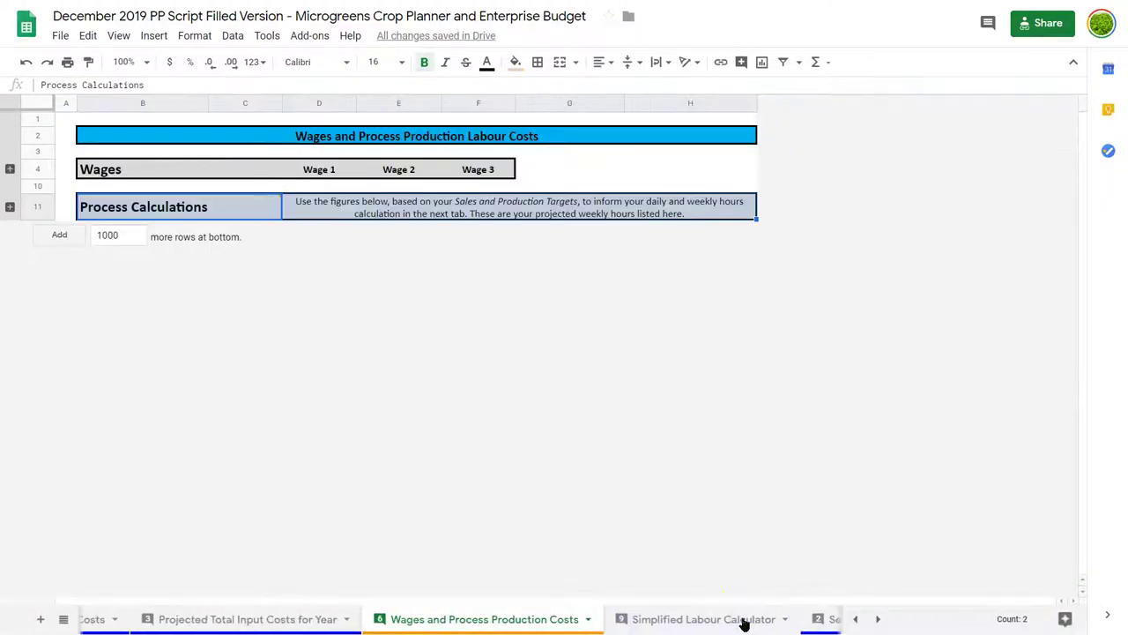
click(743, 619)
scroll(610, 371, up, 2)
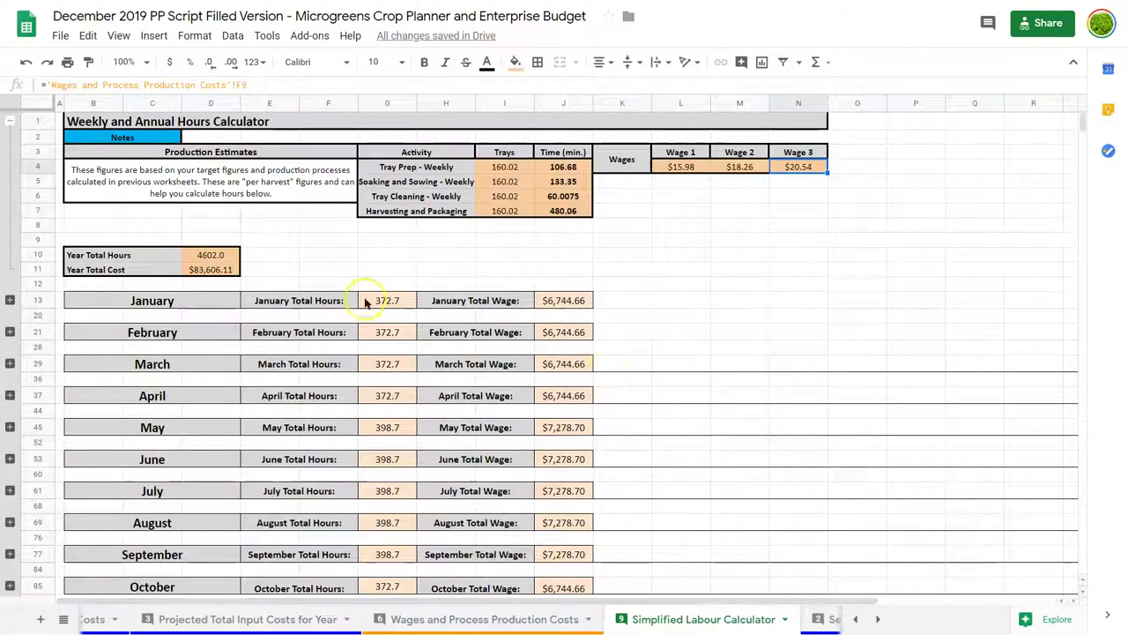
click(10, 300)
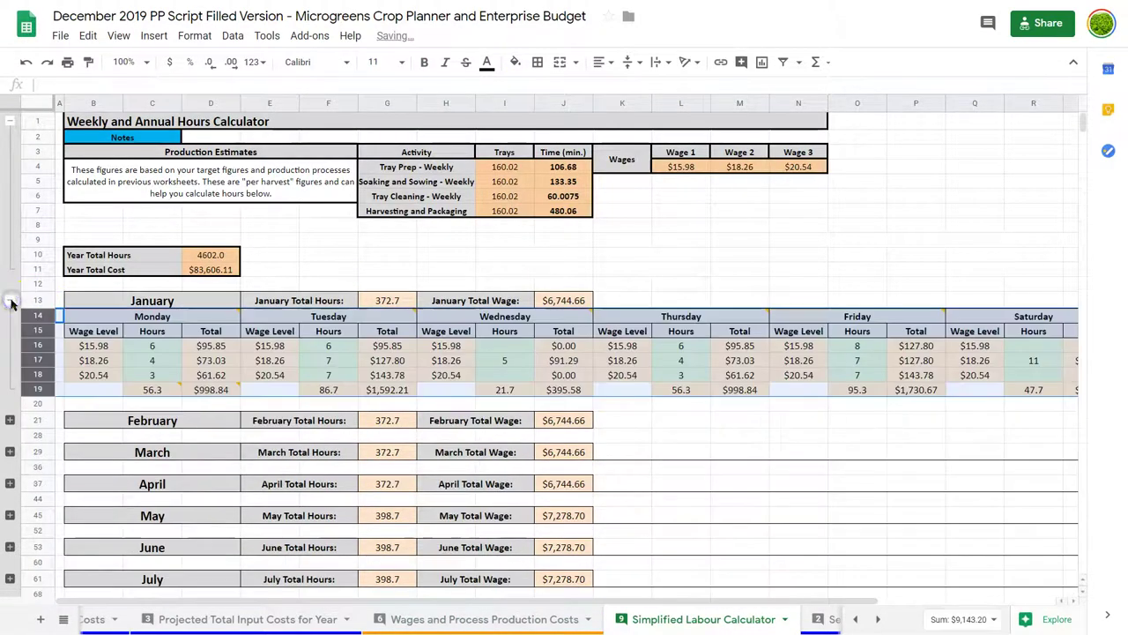
click(149, 349)
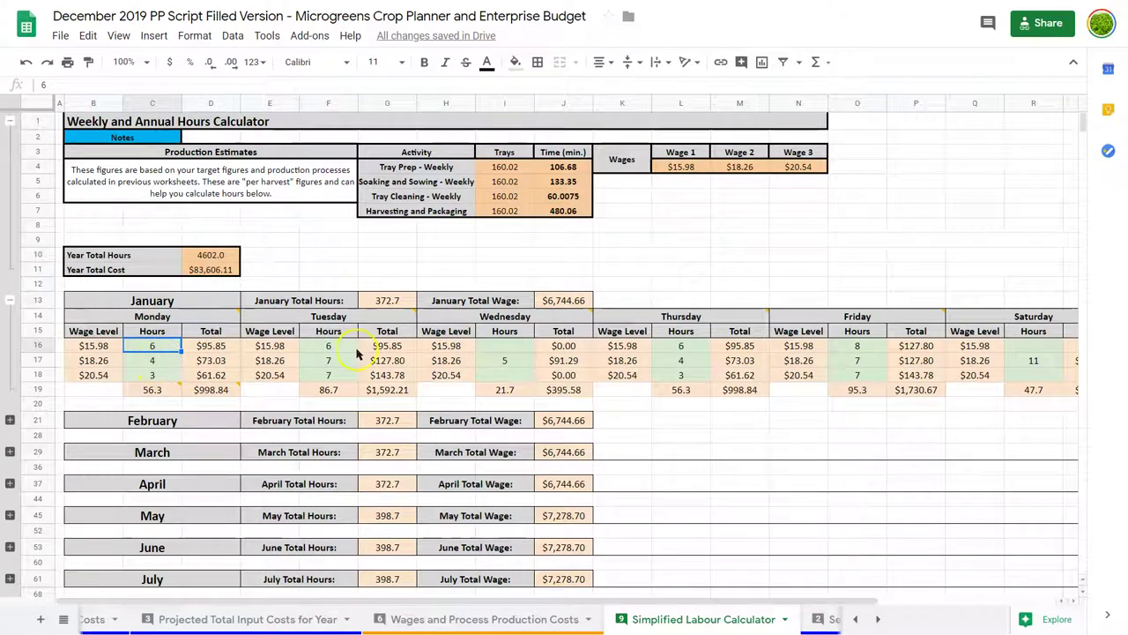
click(680, 347)
click(857, 346)
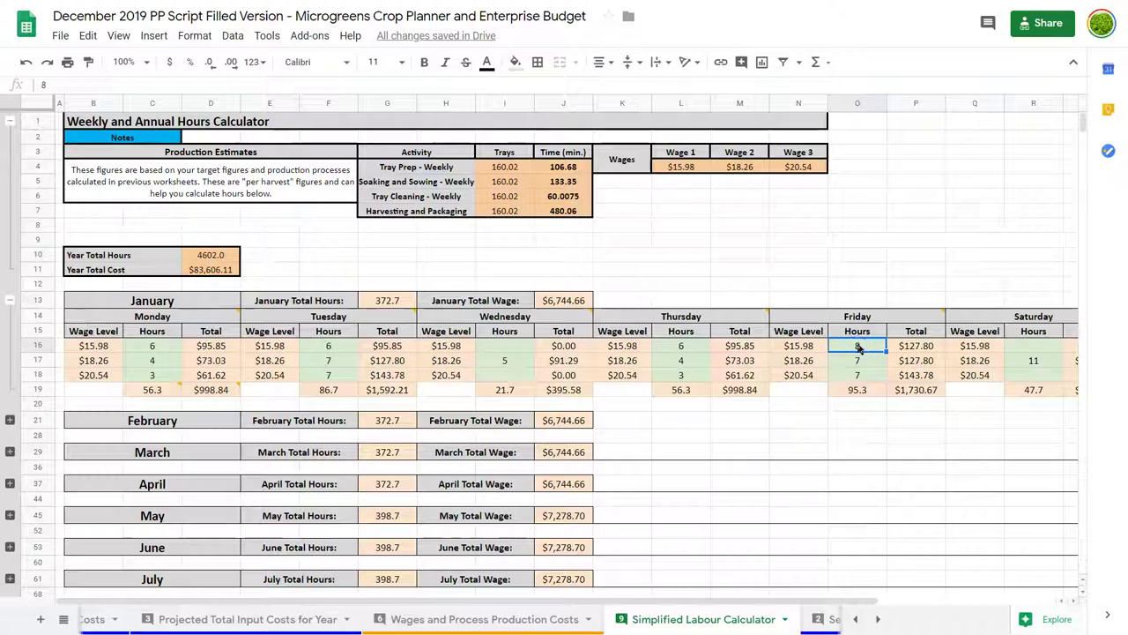
scroll(999, 352, right, 1)
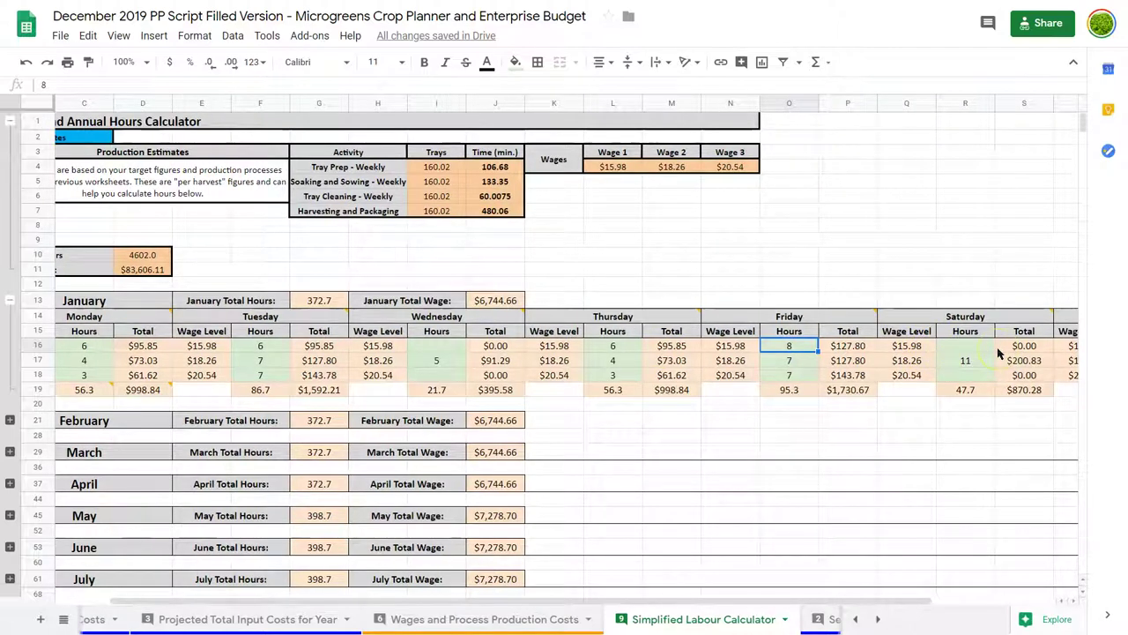
Enter 5.5 hours in both Saturday wage-level cells, R16 and R17
click(961, 361)
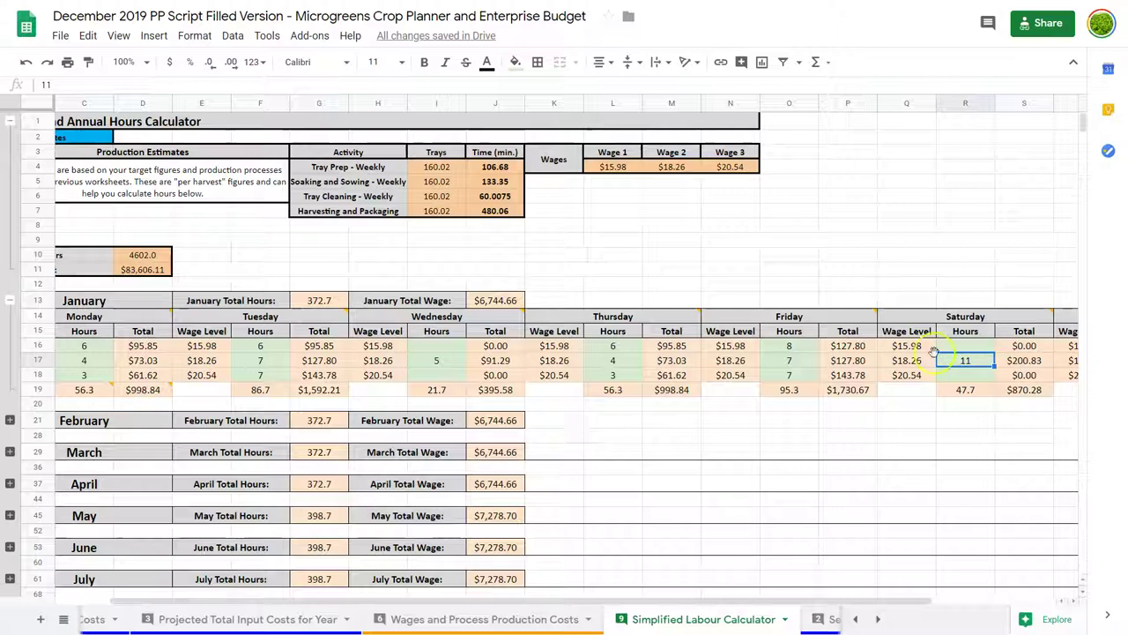
click(916, 350)
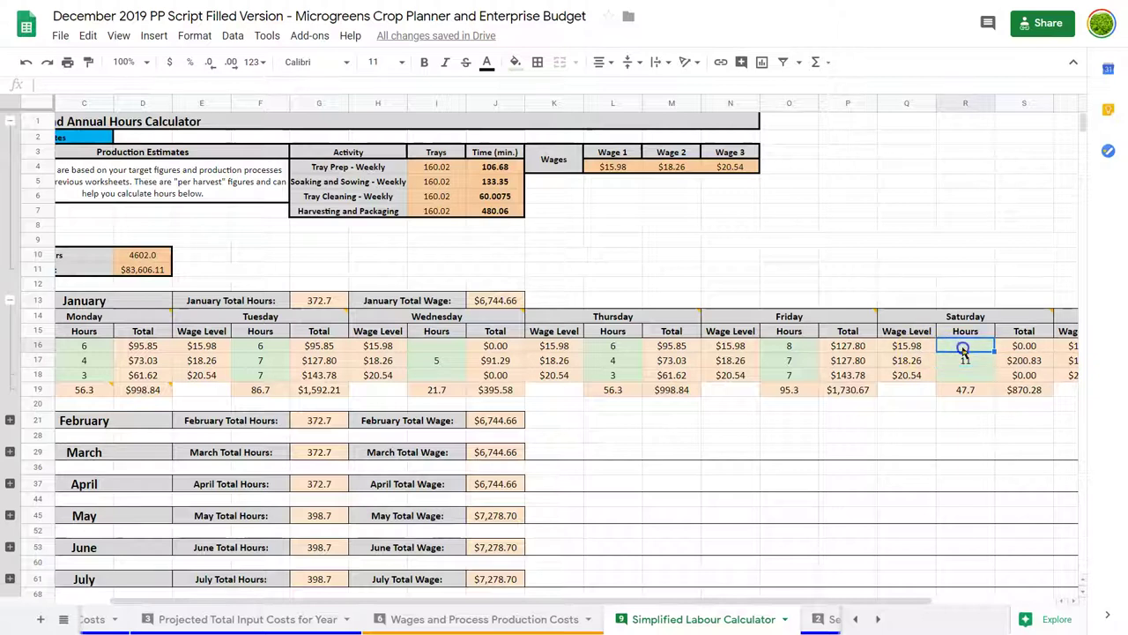
click(961, 367)
key(Up)
text(5)
key(Return)
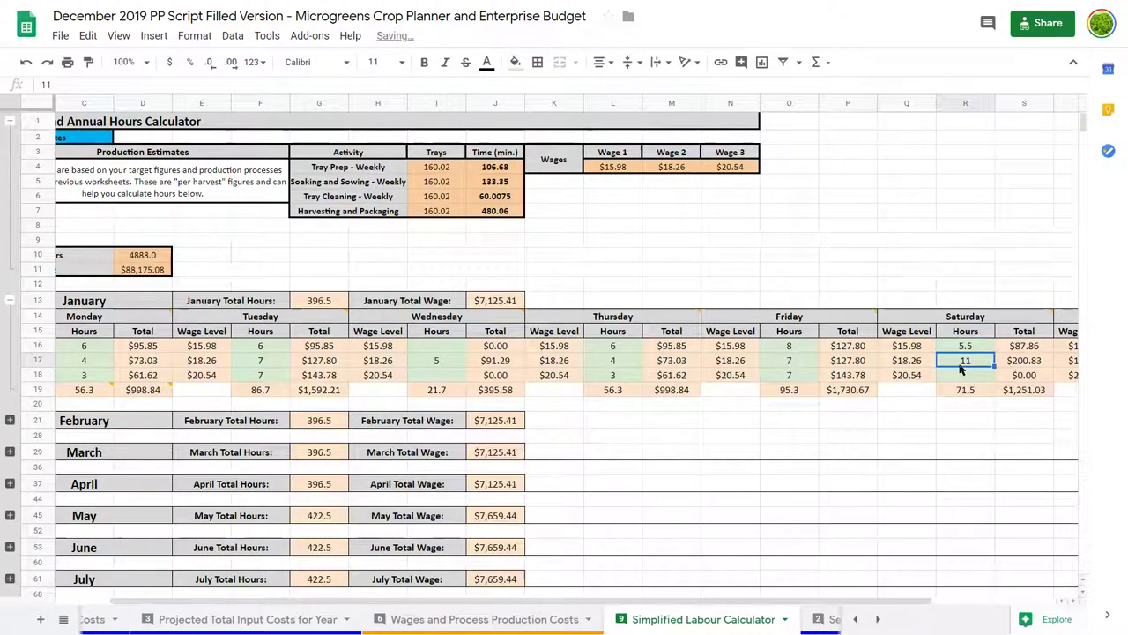
text(5.5)
key(Return)
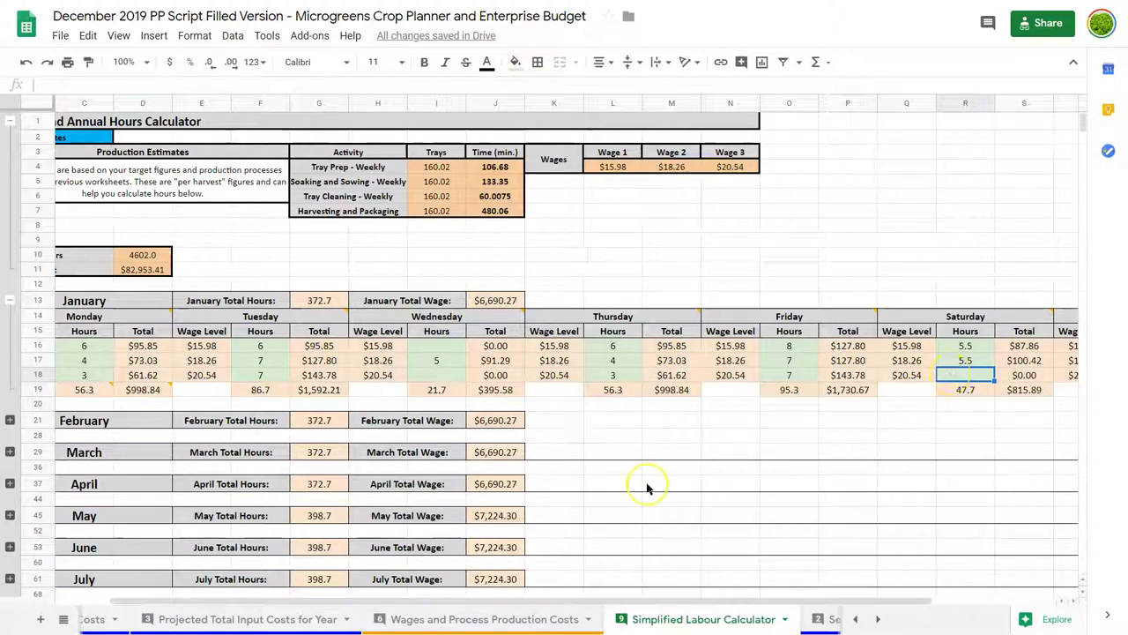
Return to Season Production and Sales Totals and check Projected Profit, now $1,088.82
scroll(346, 622, up, 1)
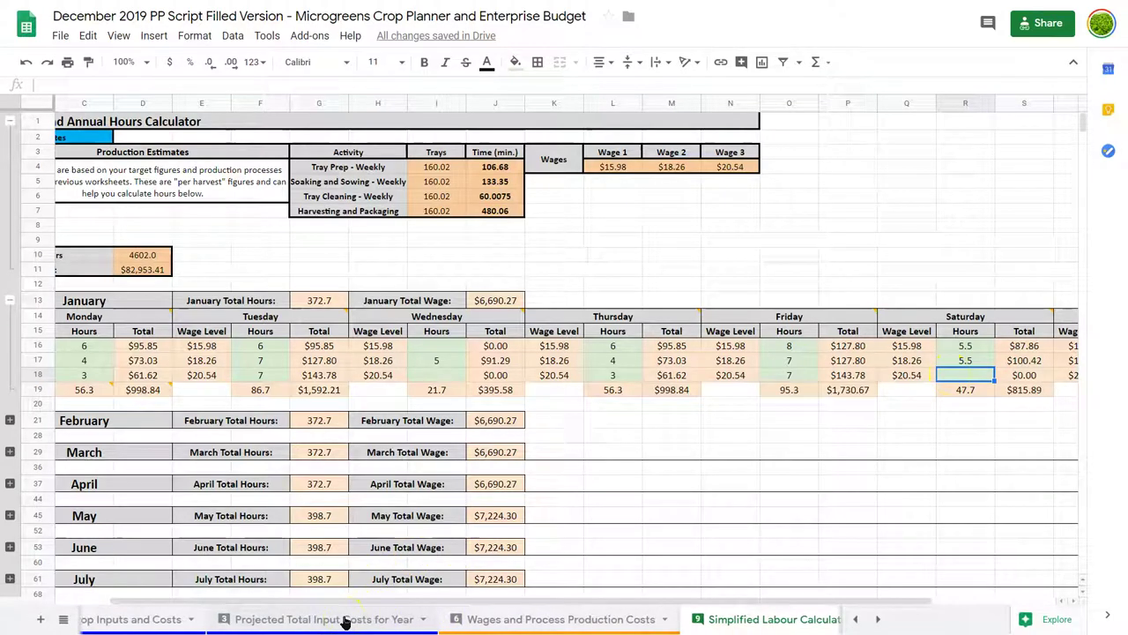
scroll(345, 621, down, 3)
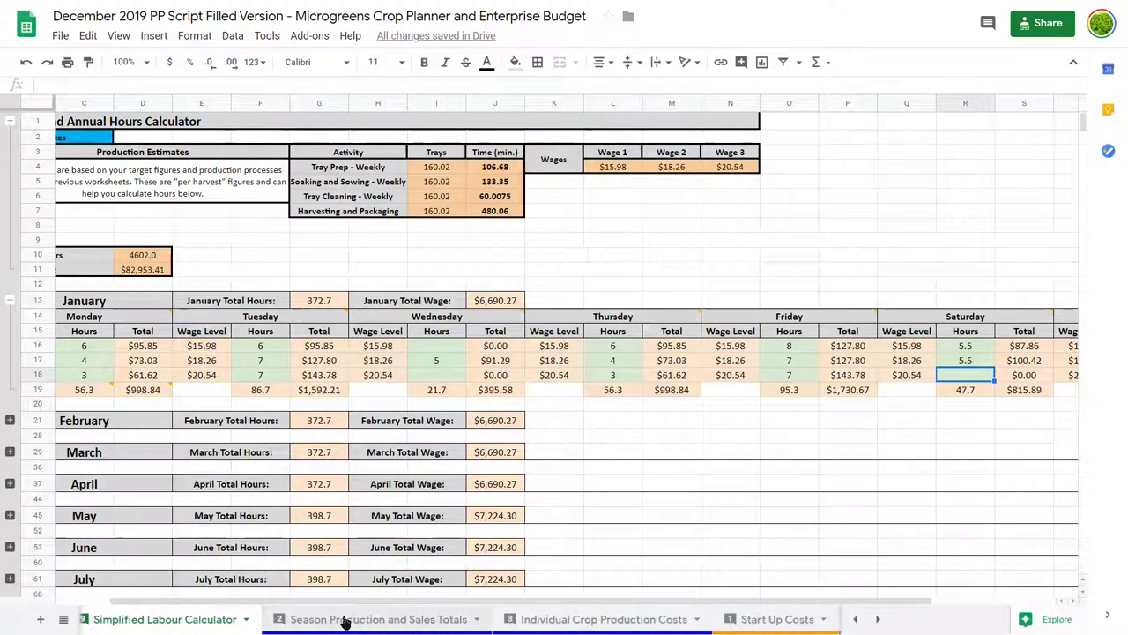
click(370, 620)
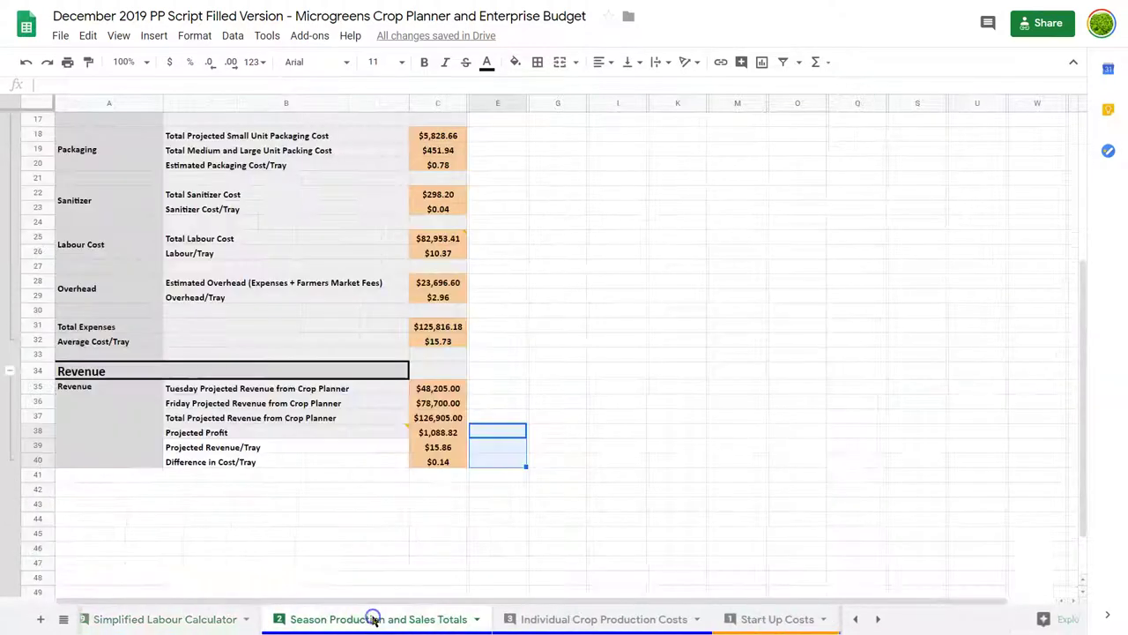
click(437, 437)
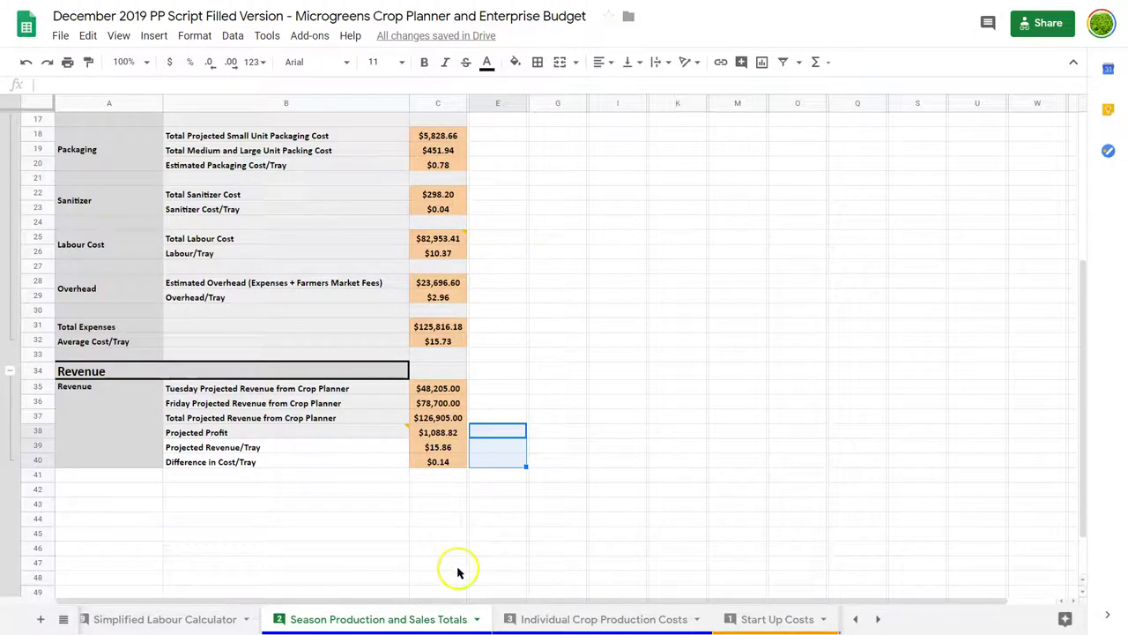
scroll(445, 614, up, 3)
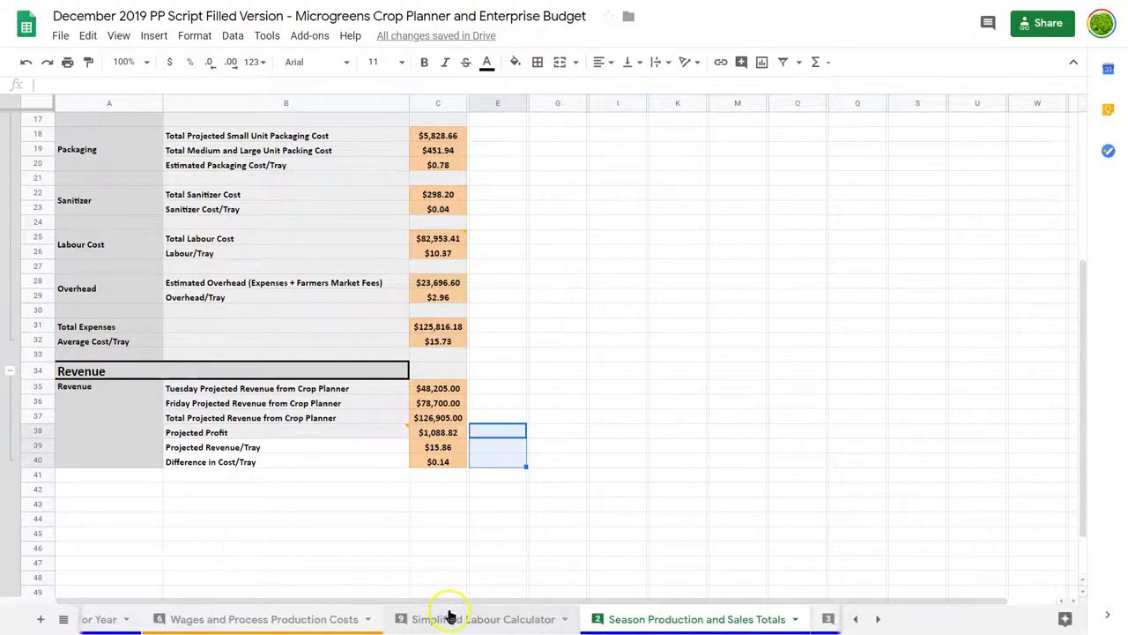
In the Simplified Labour Calculator, set Saturday's hours to 0 in R16 and 11 in R17
click(450, 617)
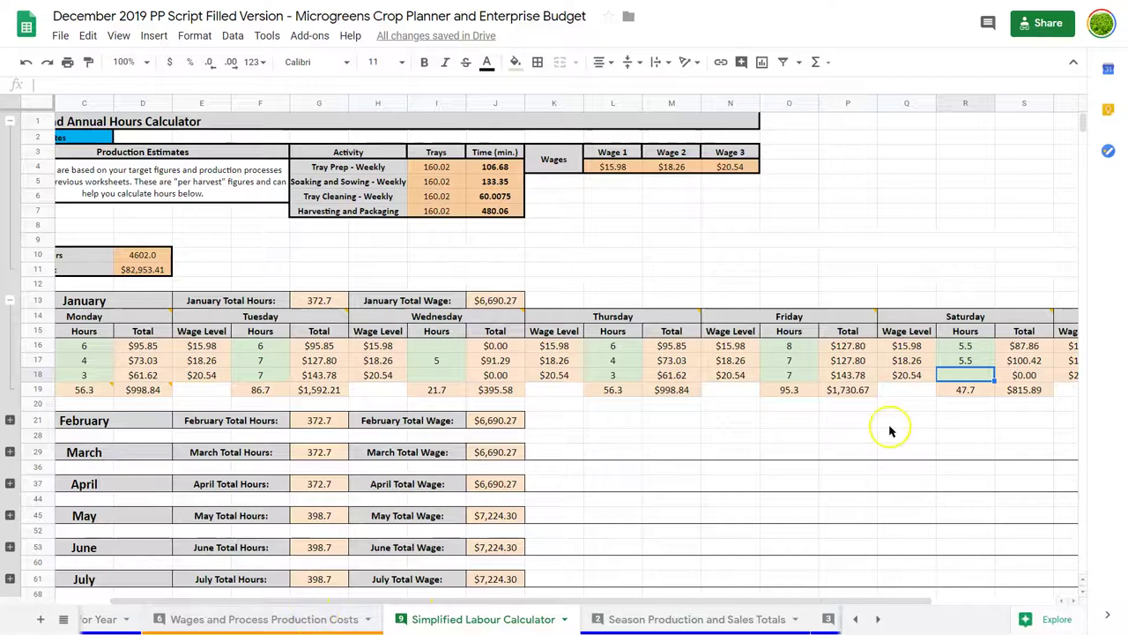
click(965, 346)
text(0)
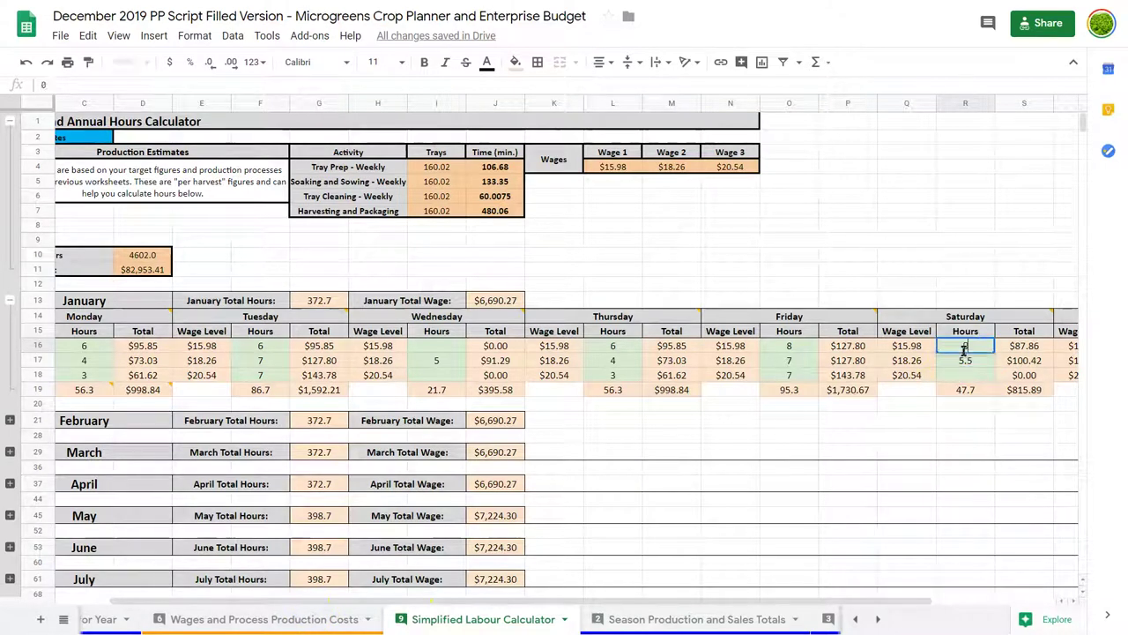
key(Return)
text(11)
key(Return)
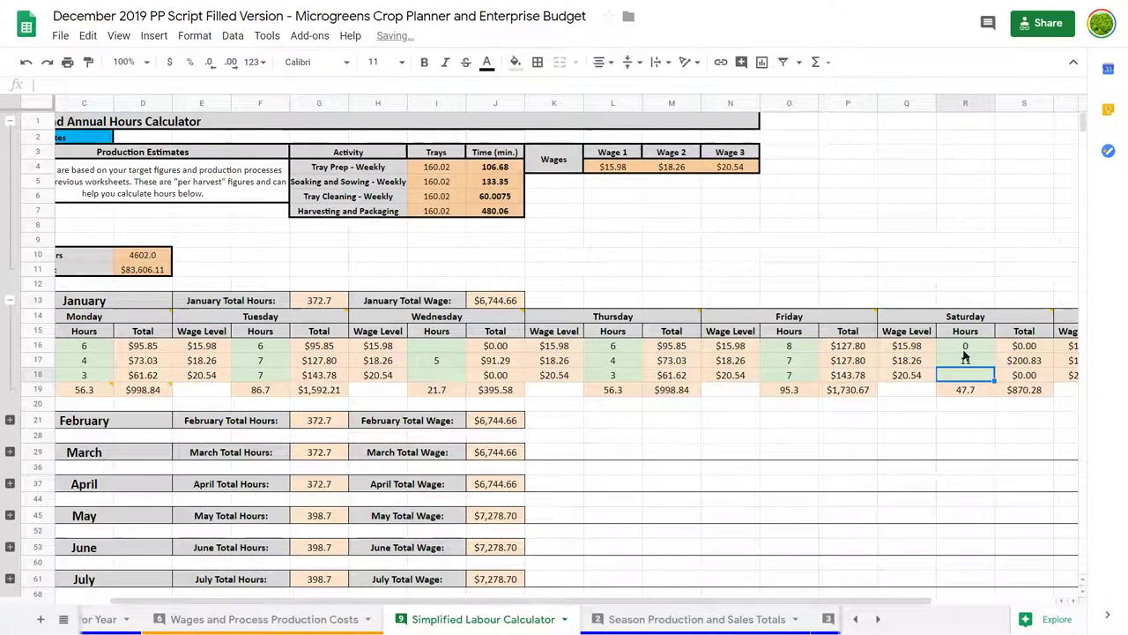
Collapse the January group and move to the Primary Crop Details sheet
click(11, 323)
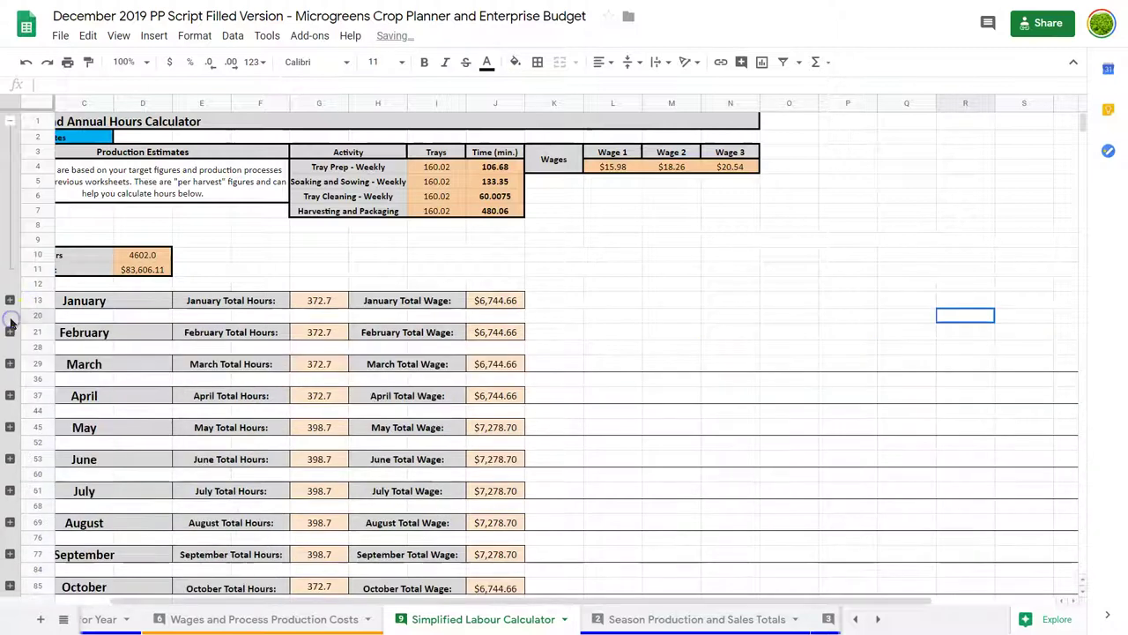
scroll(441, 316, left, 2)
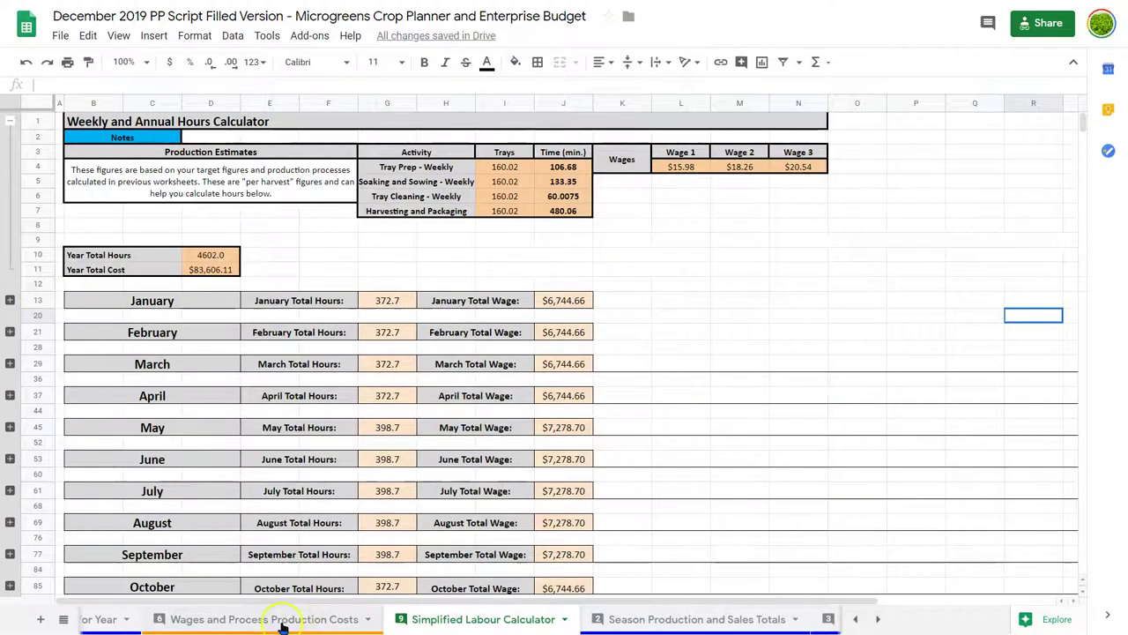
scroll(282, 619, up, 6)
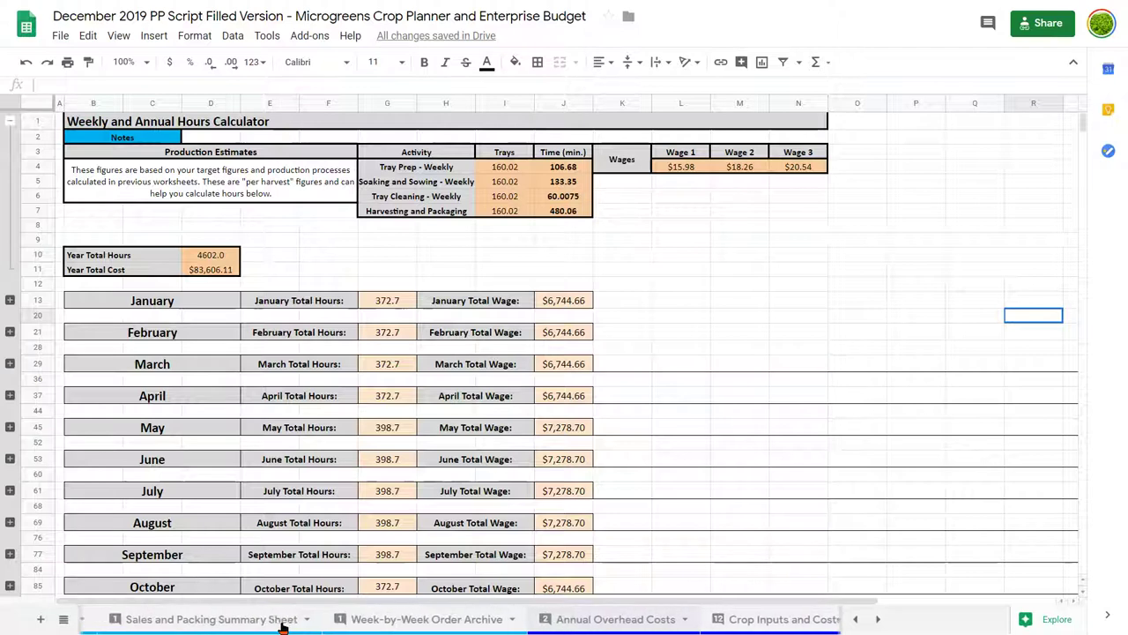
scroll(282, 619, up, 6)
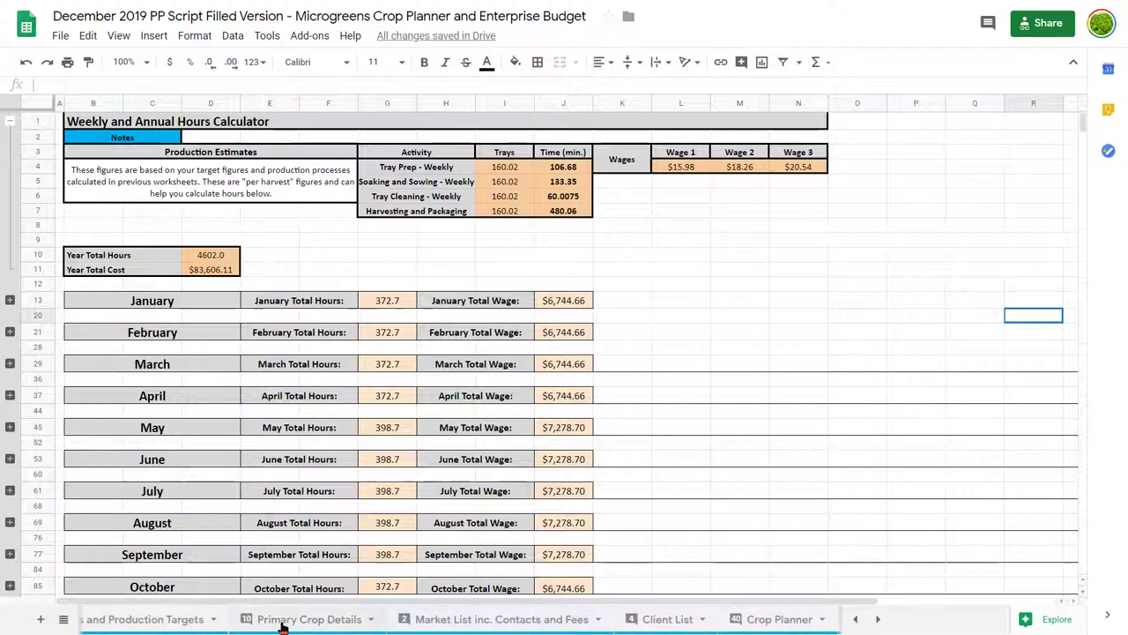
click(308, 618)
scroll(282, 619, up, 2)
scroll(282, 618, down, 5)
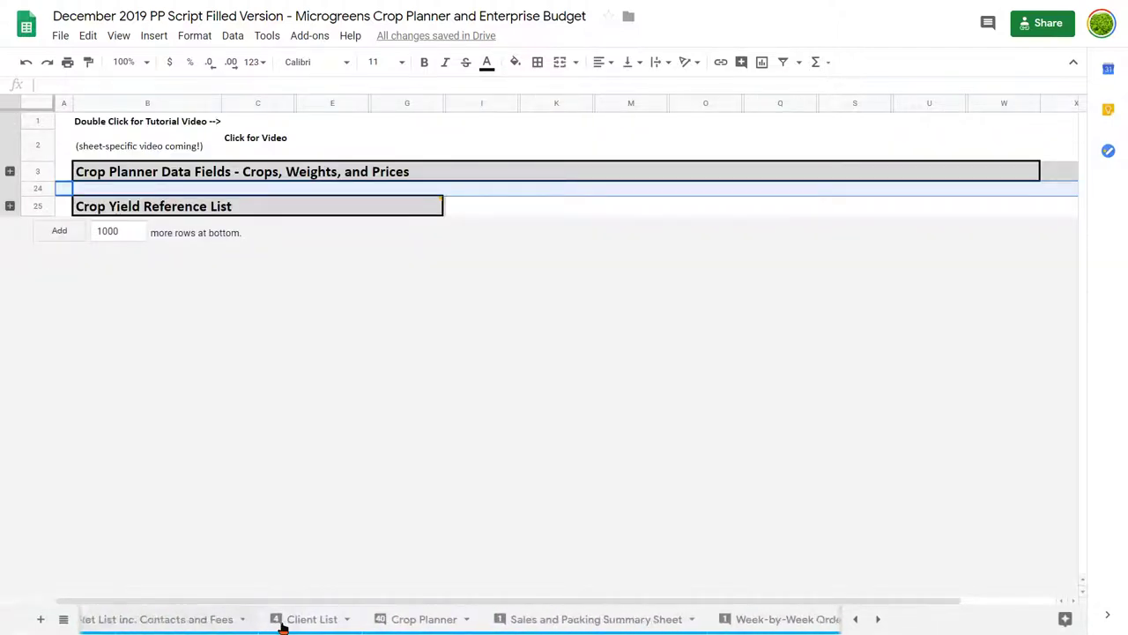
On the Crop Planner, set Restaurant 1's price to $20 and fill it down to Restaurant 10
click(370, 619)
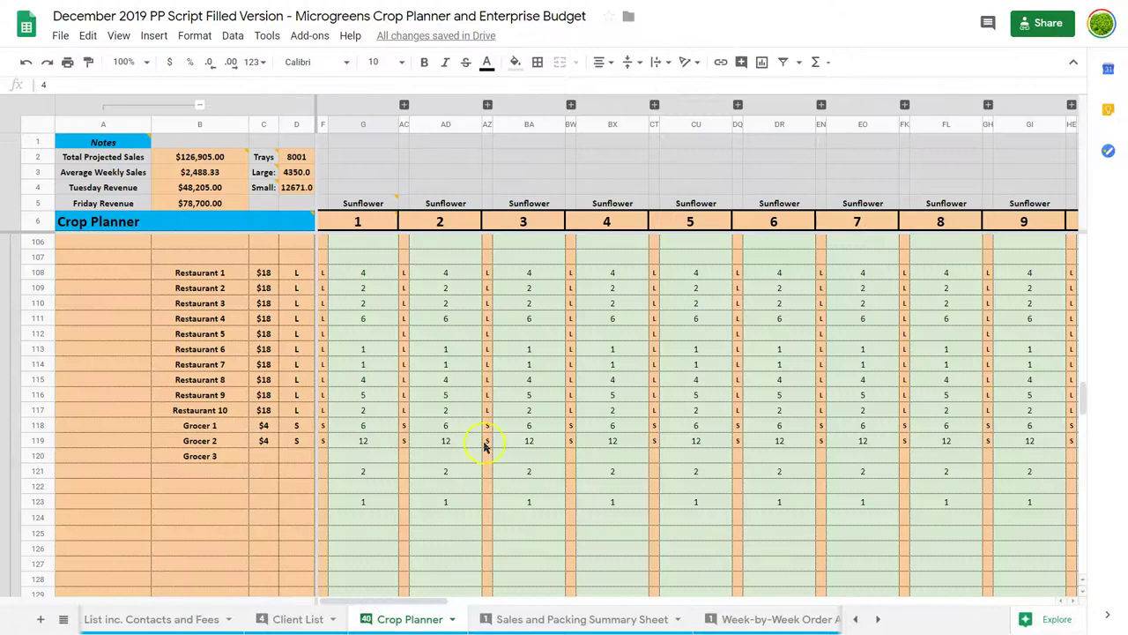
scroll(483, 448, up, 15)
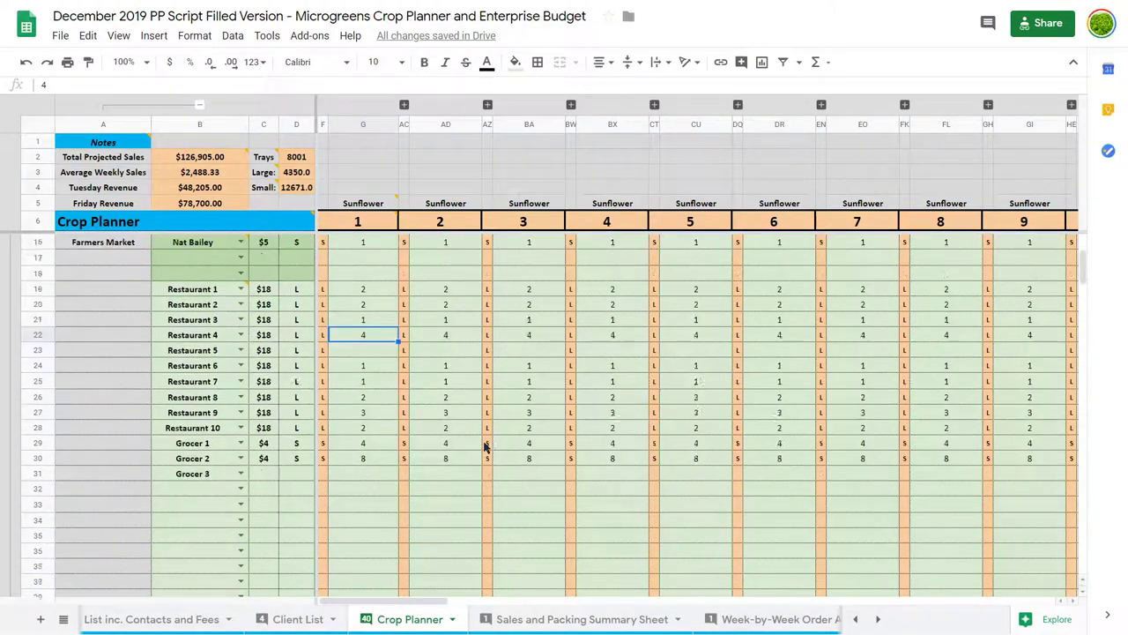
scroll(484, 448, down, 1)
click(264, 274)
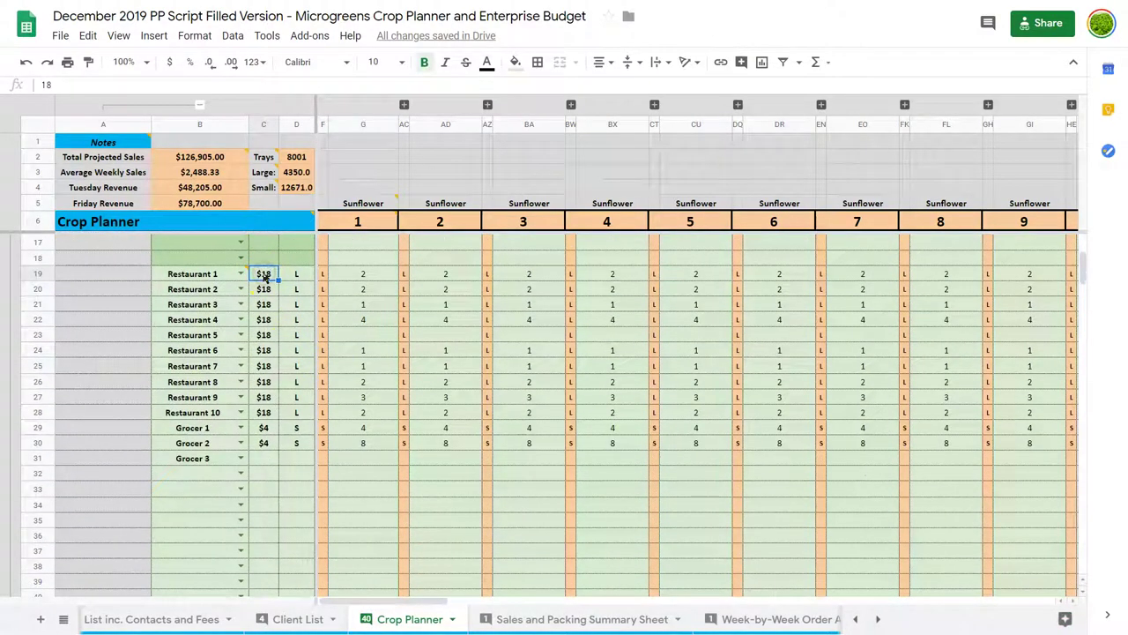
text(10)
key(Return)
click(265, 277)
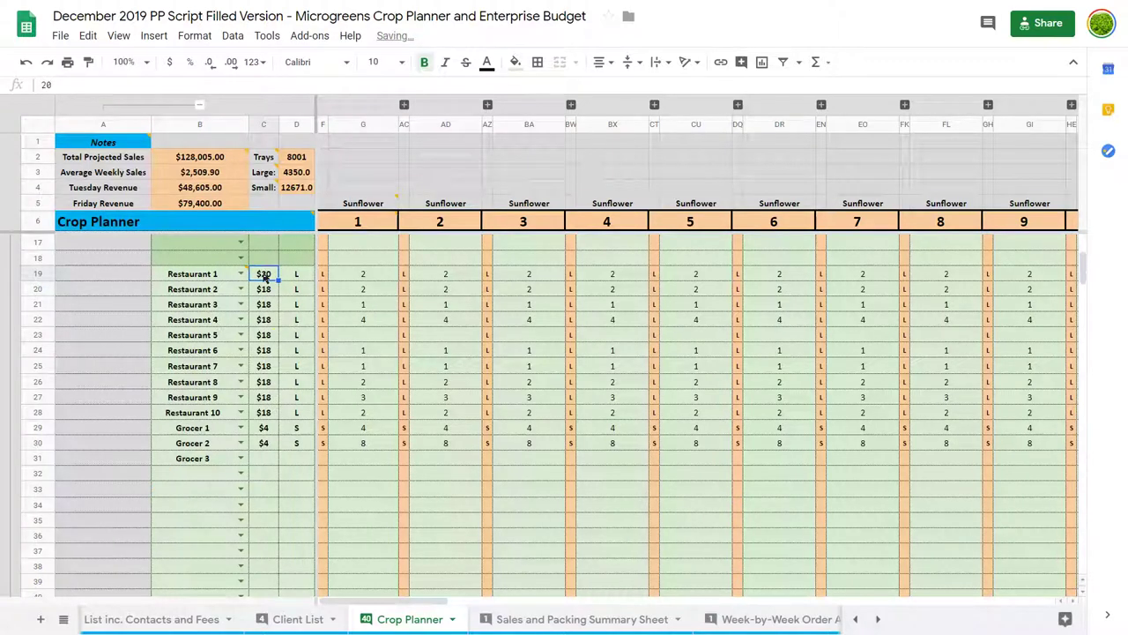
key(shift+Down)
key(shift+Down)
key(shift+Down)
key(shift+Down)
key(shift+Down)
key(shift+Down)
key(shift+Down)
key(shift+Down)
key(shift+Down)
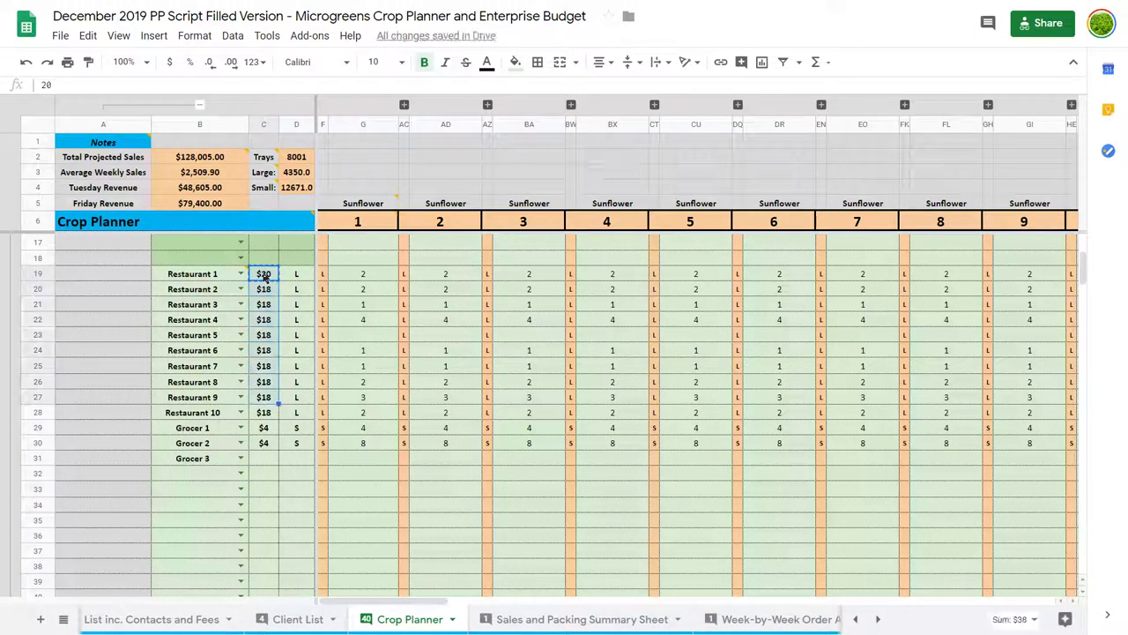
text($20 $20 $20 $20 $20 $20 $20 $20 $20 $20)
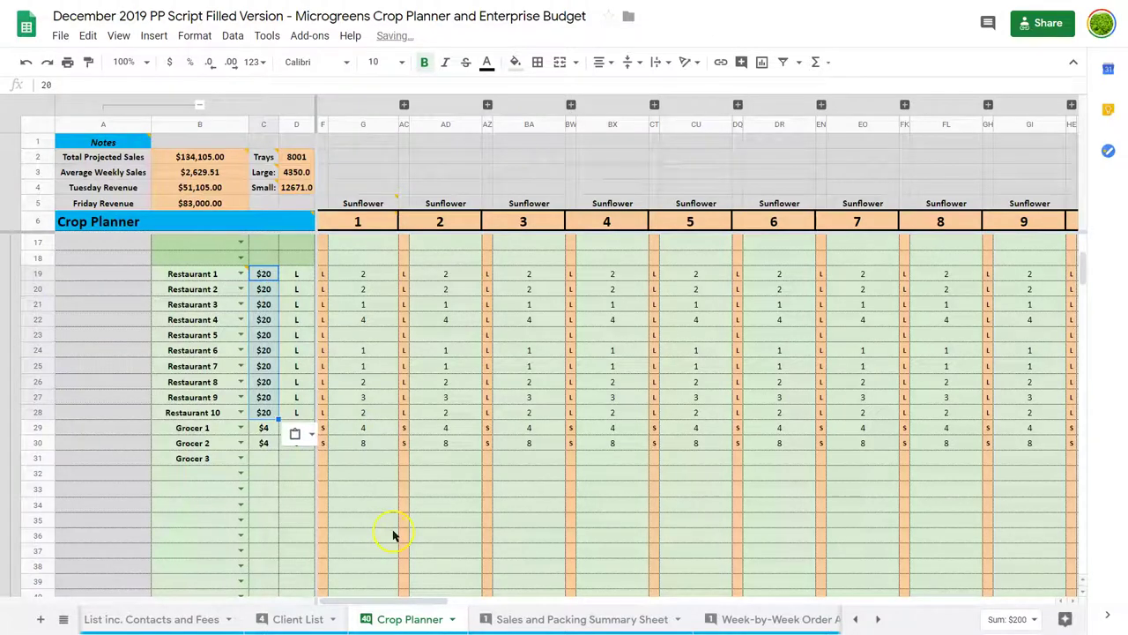
Confirm Friday restaurant prices follow $20 and Total Projected Sales reaches $134,105.00
scroll(396, 533, down, 8)
scroll(394, 535, down, 8)
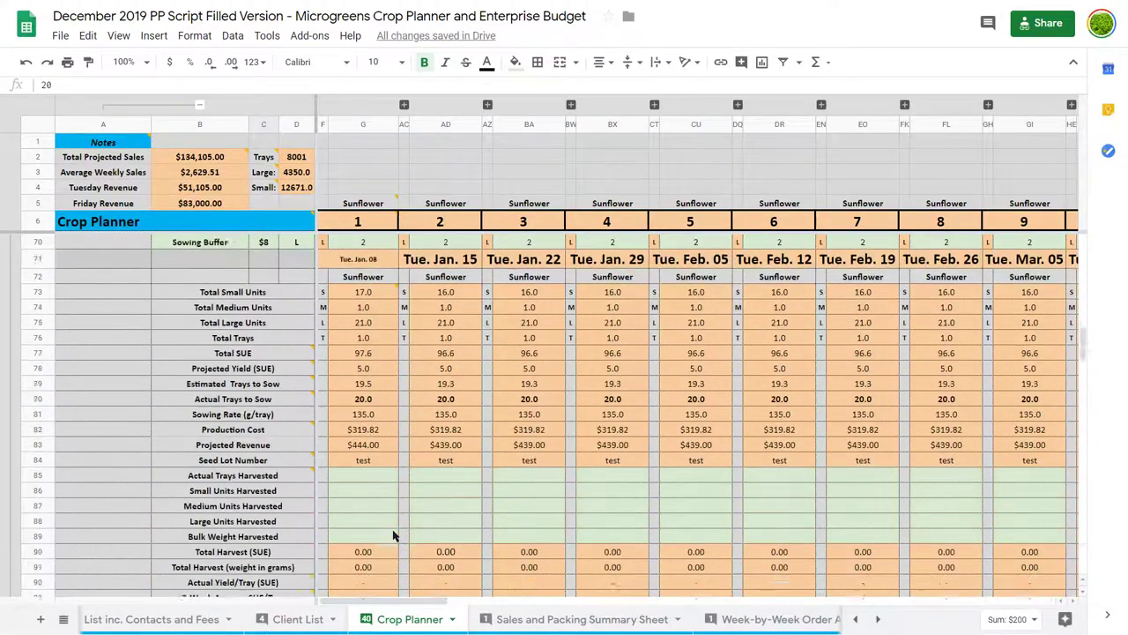
scroll(394, 535, down, 1)
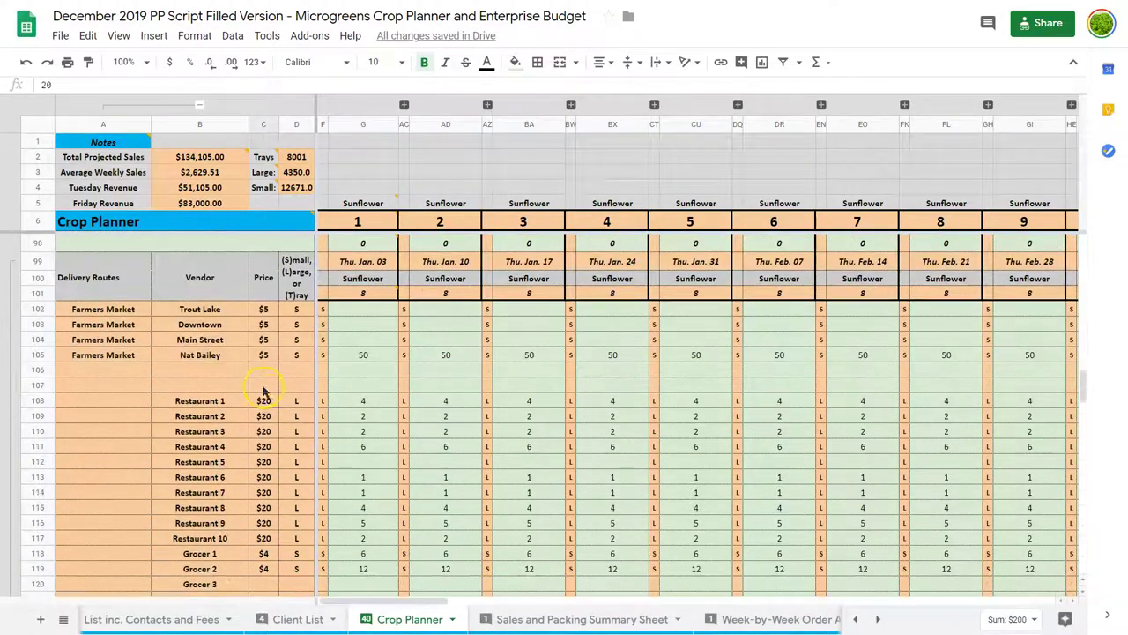
click(265, 401)
scroll(264, 401, down, 2)
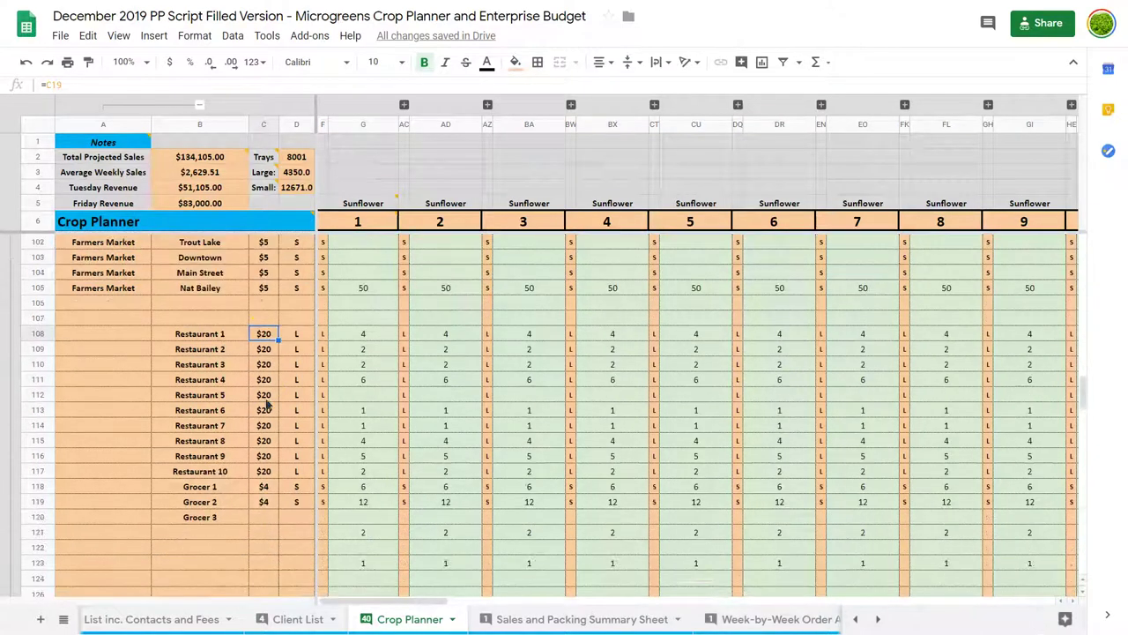
scroll(714, 619, down, 5)
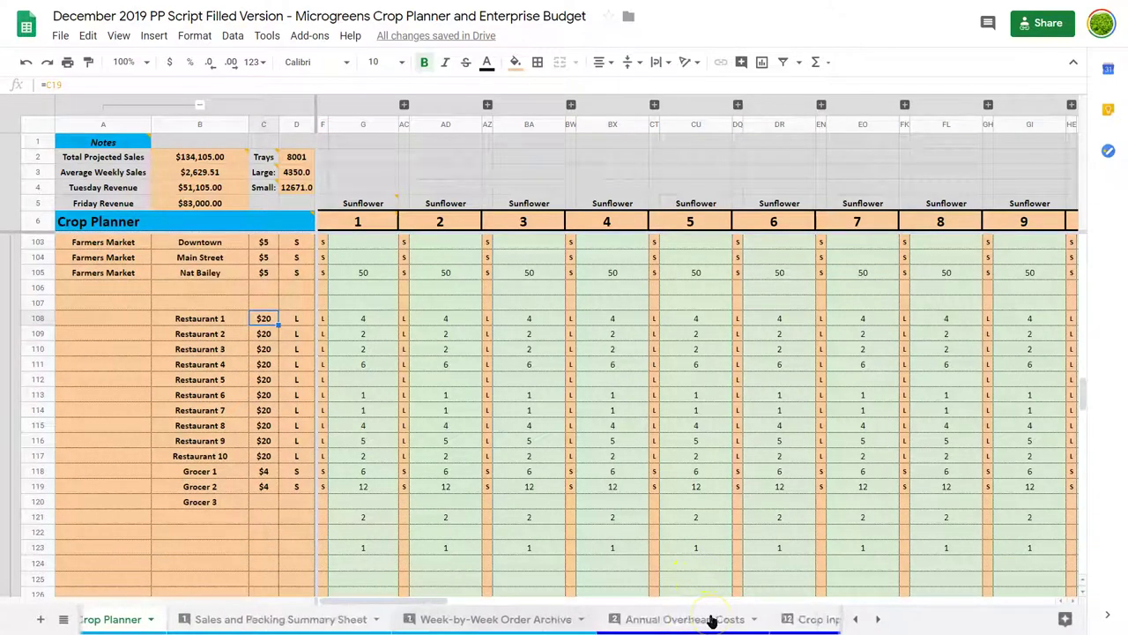
scroll(712, 620, down, 8)
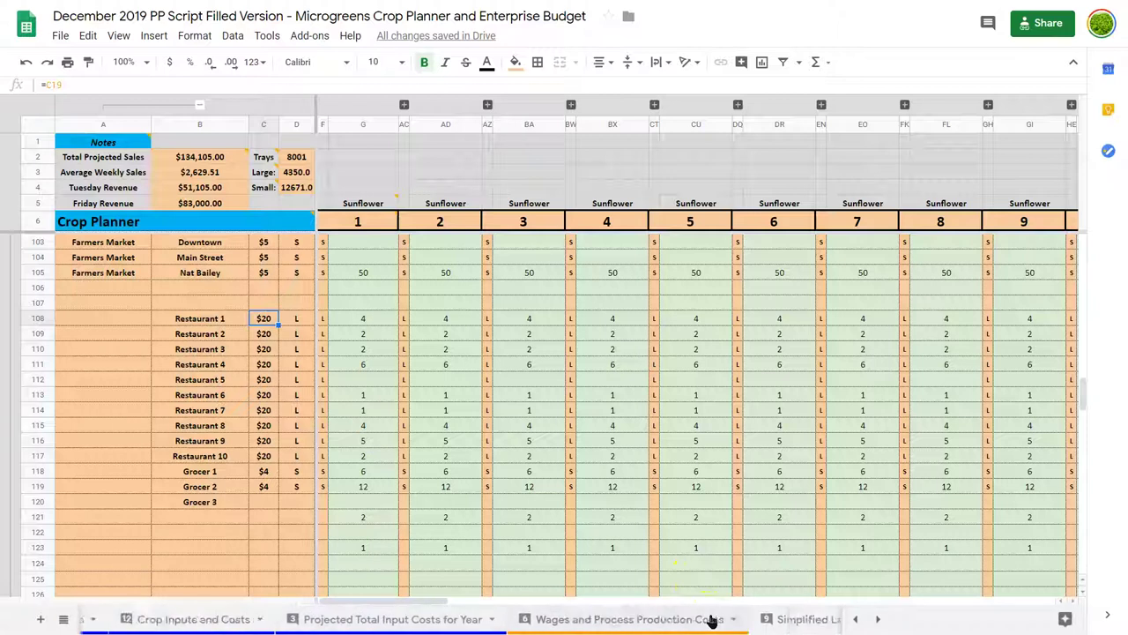
scroll(712, 620, down, 4)
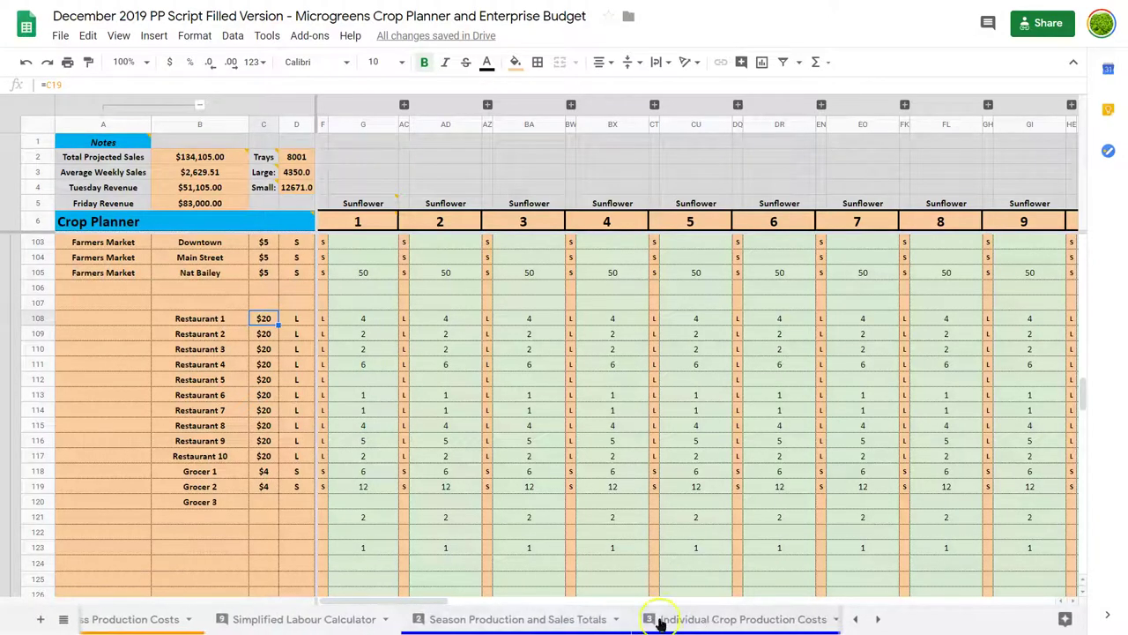
click(569, 622)
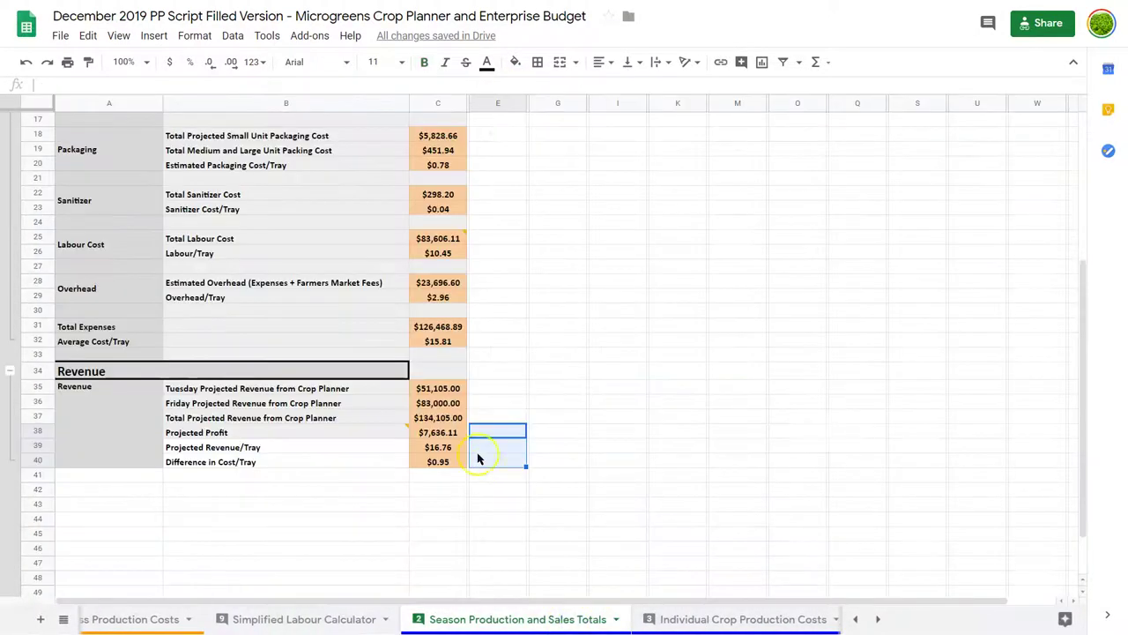
click(451, 434)
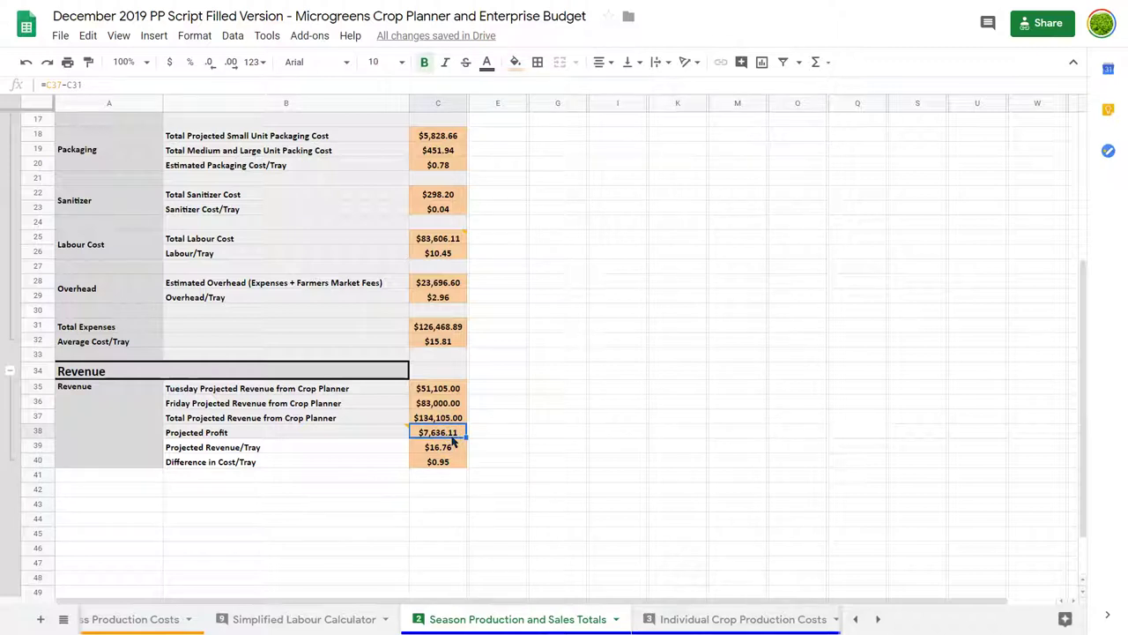
key(Down)
key(Down)
key(Up)
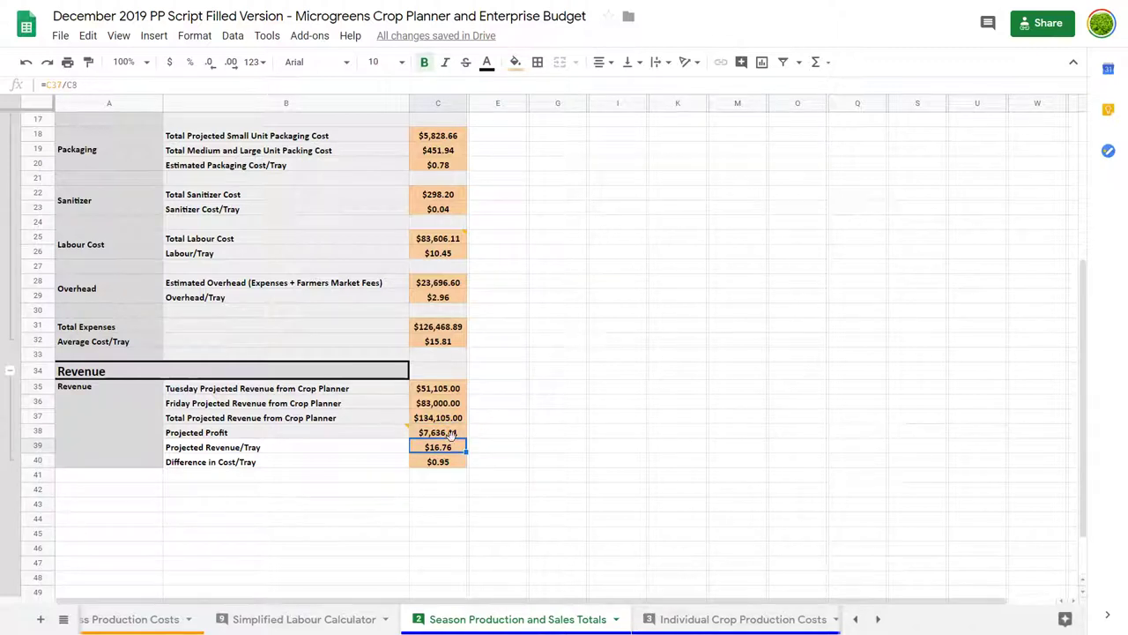
key(Down)
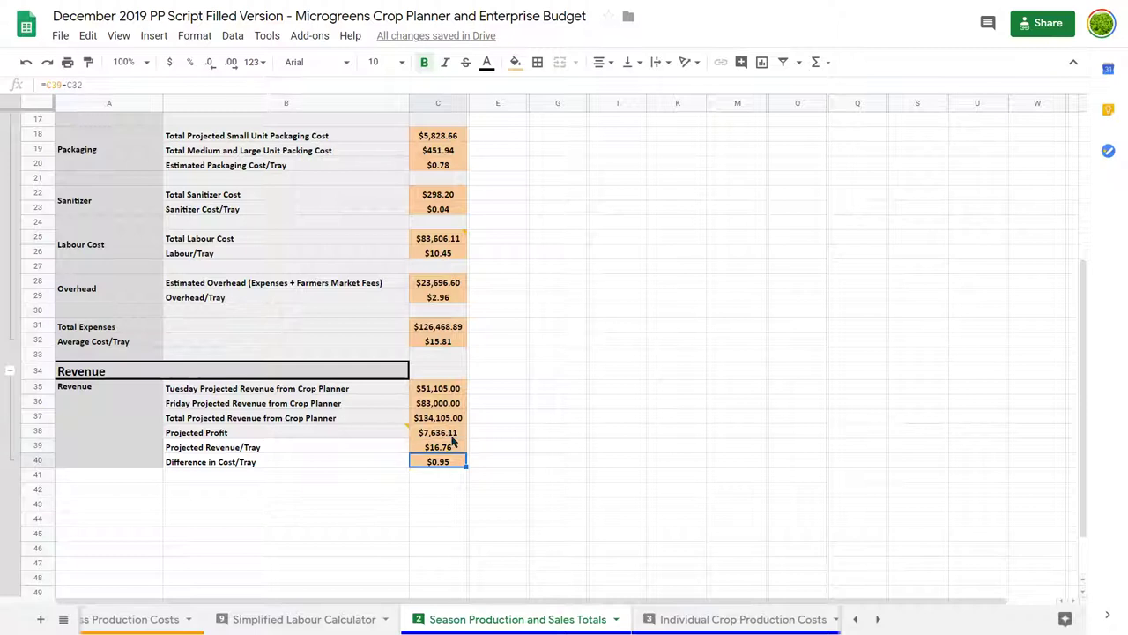
key(Up)
key(Down)
click(450, 435)
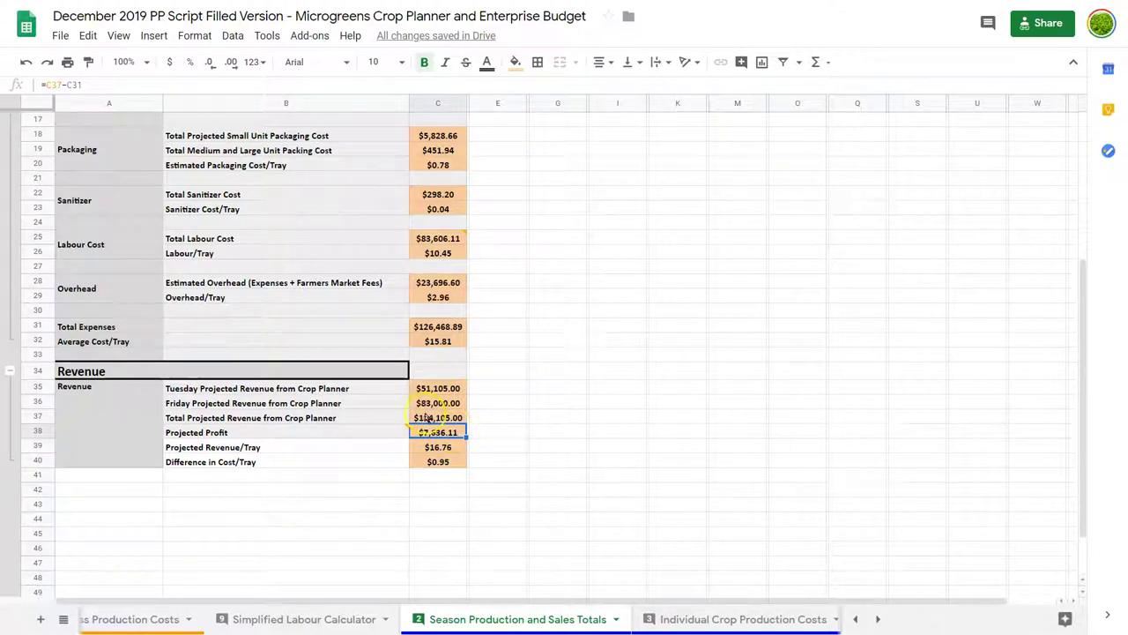
mouse_move(408, 413)
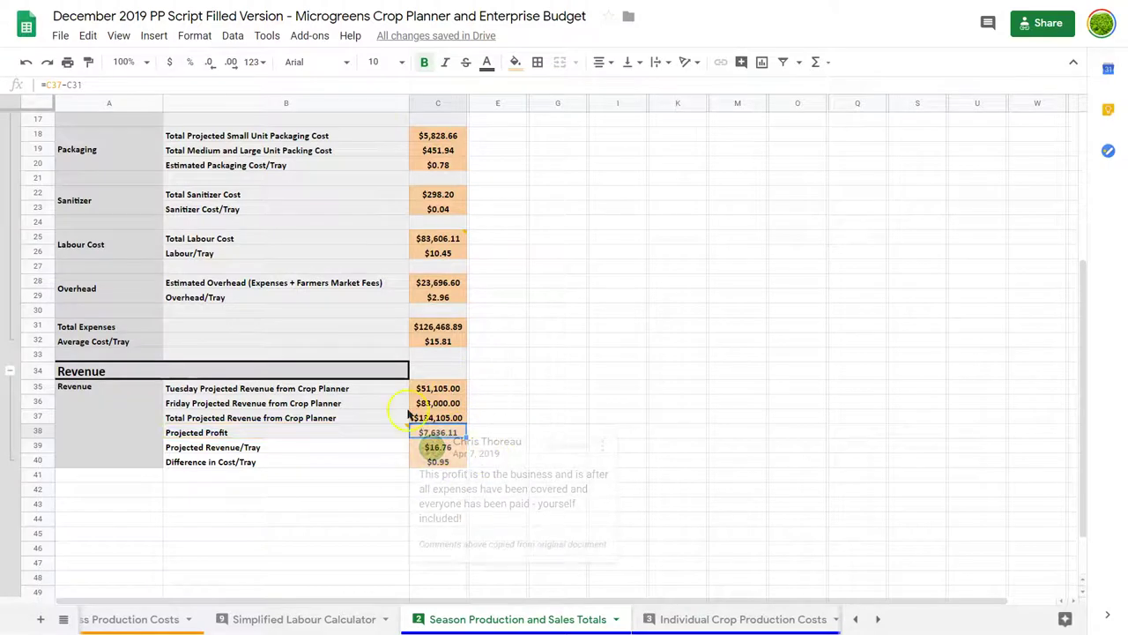
click(522, 402)
click(512, 420)
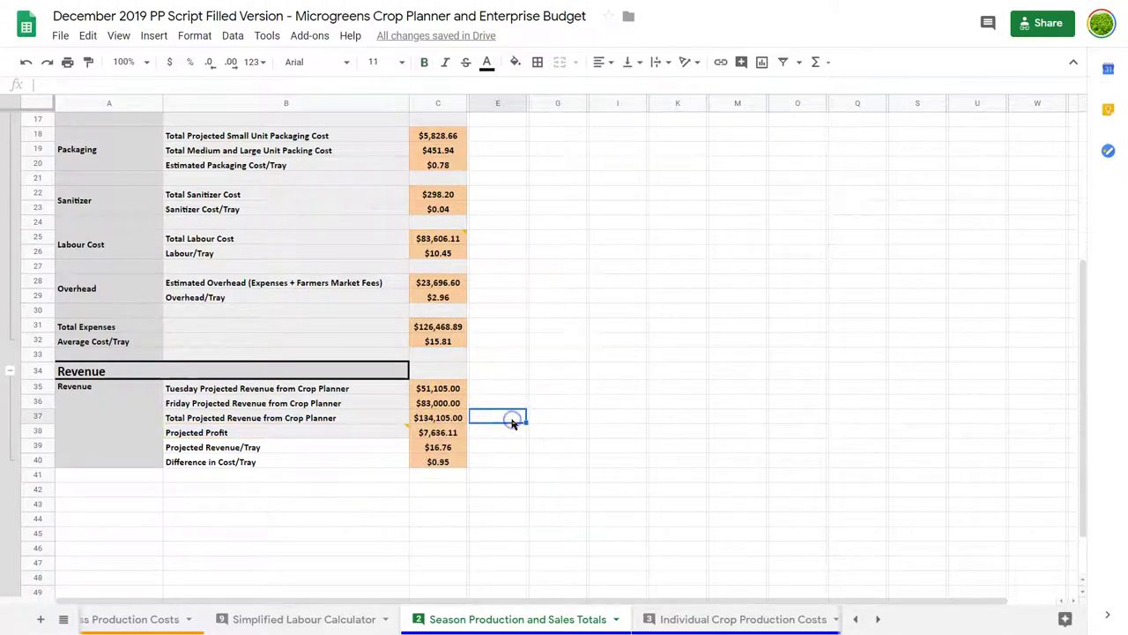
key(Down)
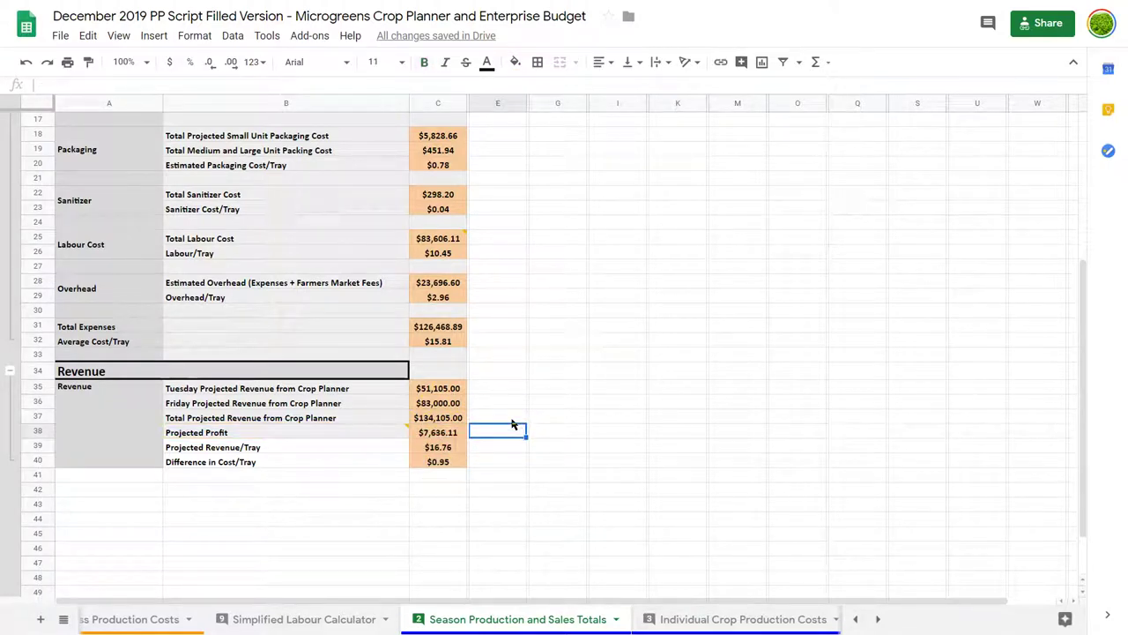
On the Crop Planner, undo Restaurant 1's price back to $18, restoring $126,905.00 sales
click(489, 500)
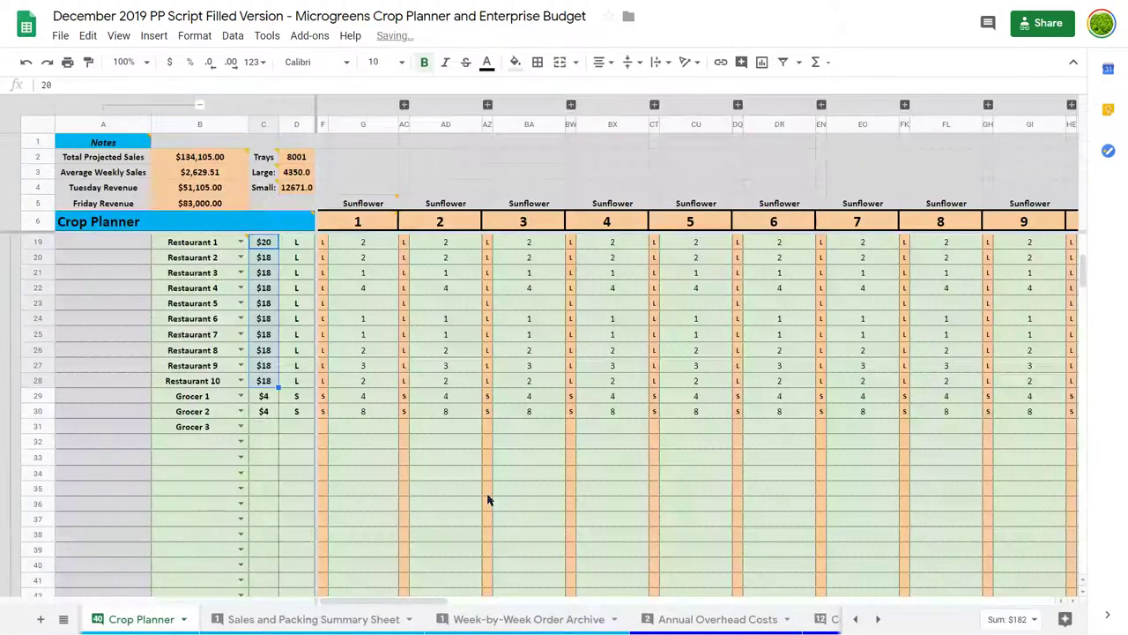
click(490, 490)
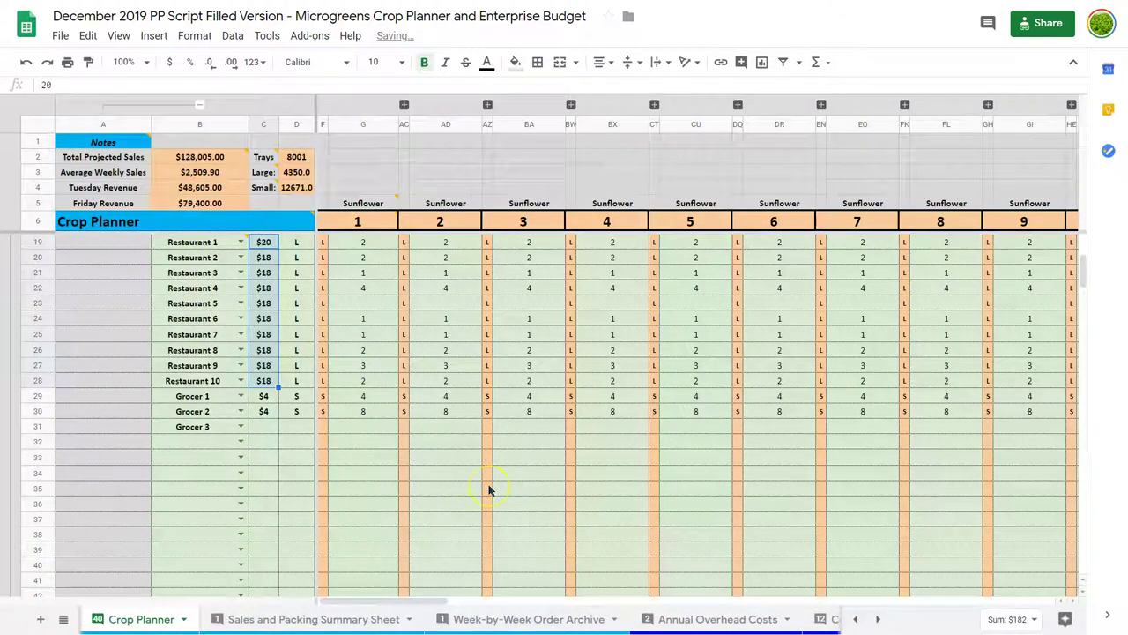
key(ctrl+z)
scroll(491, 490, down, 15)
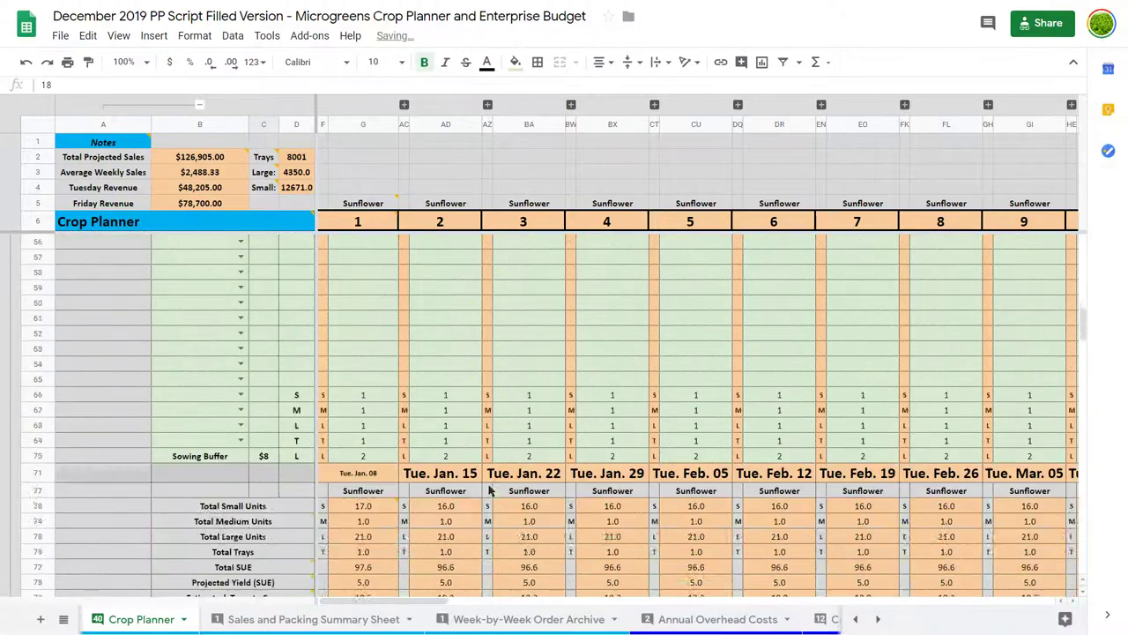
scroll(490, 490, up, 5)
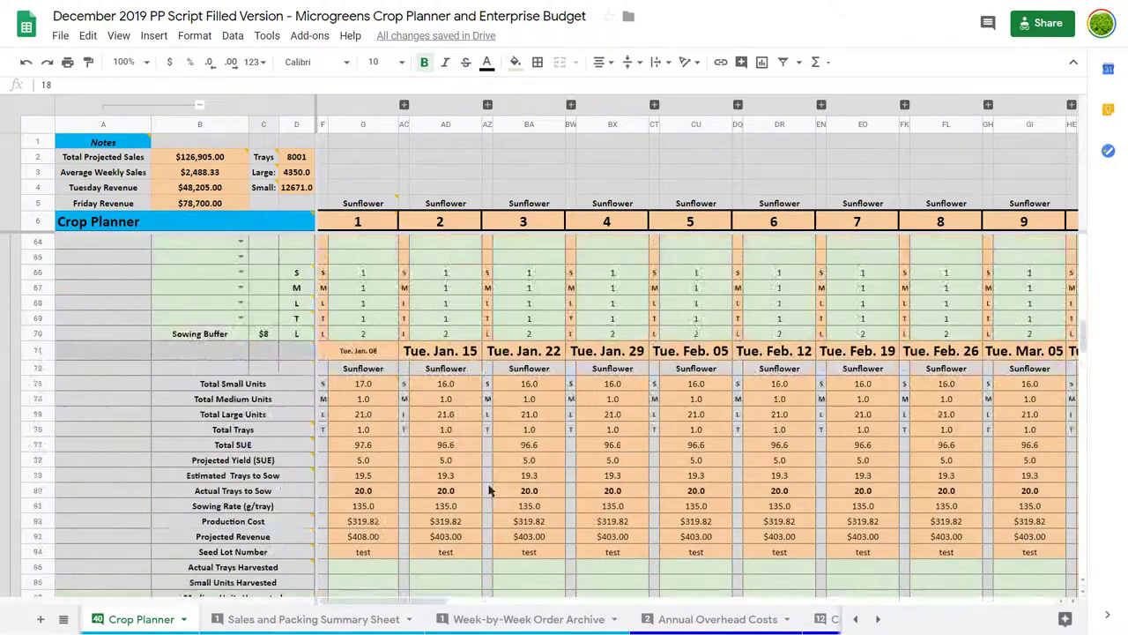
scroll(490, 490, down, 10)
scroll(490, 490, down, 1)
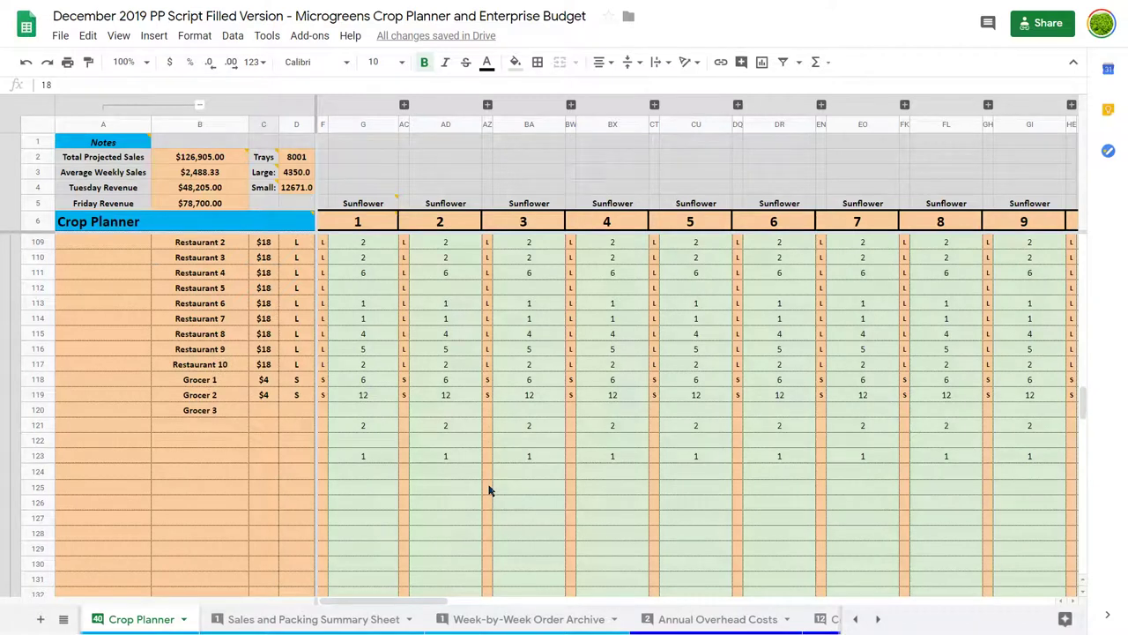
Scroll along the sheet tabs at the bottom of the workbook
click(542, 621)
scroll(401, 516, left, 1)
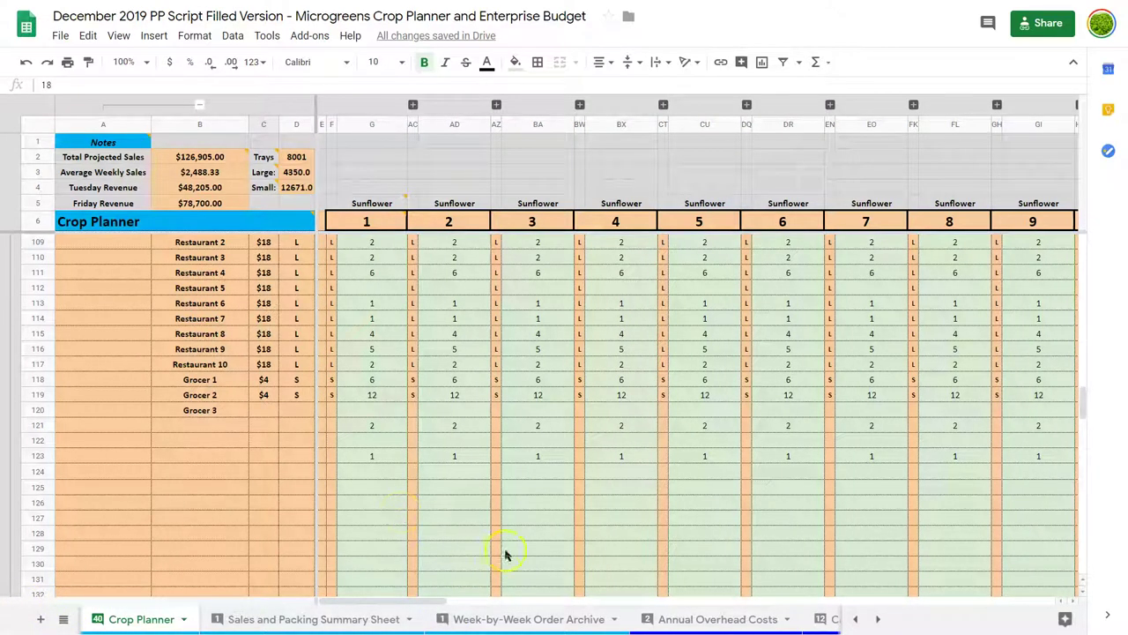
scroll(579, 619, right, 3)
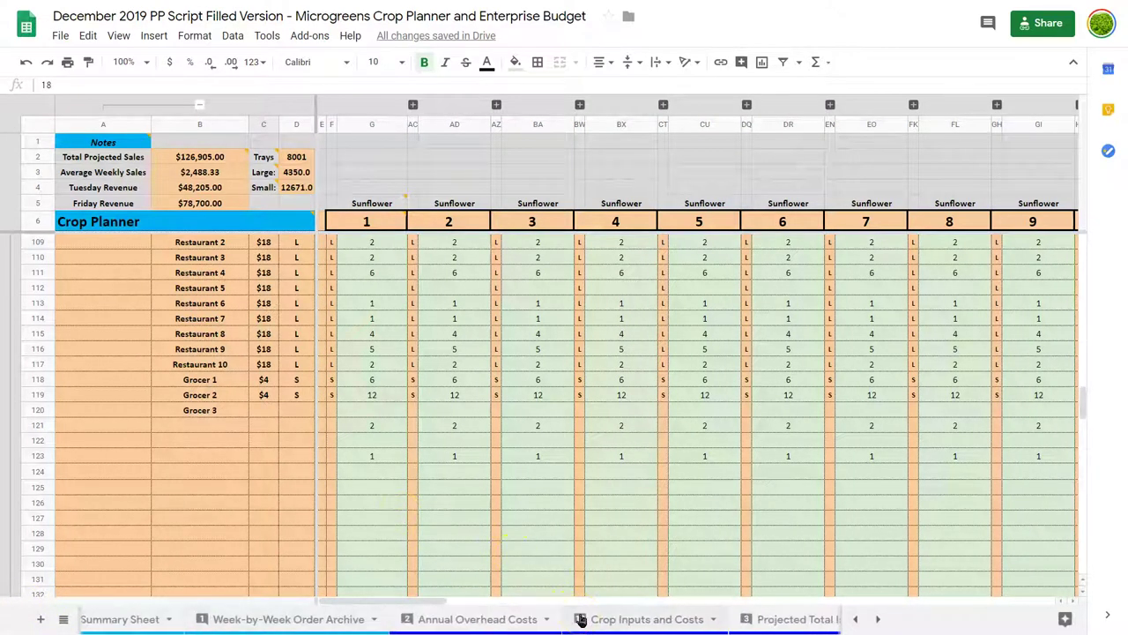
scroll(579, 619, right, 4)
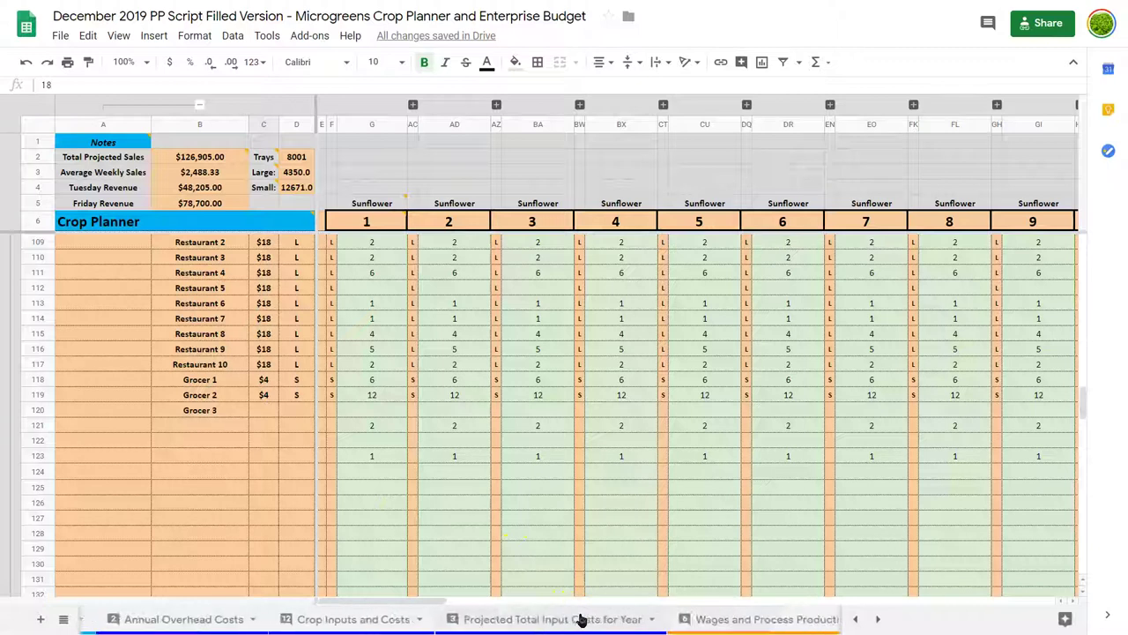
scroll(580, 618, right, 4)
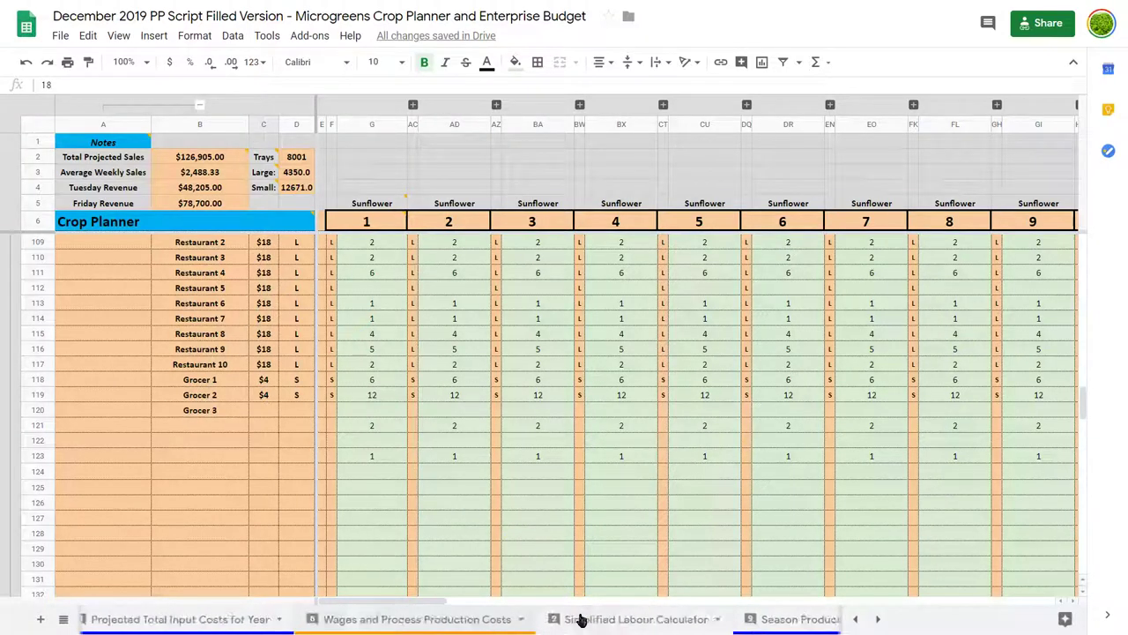
scroll(580, 619, right, 5)
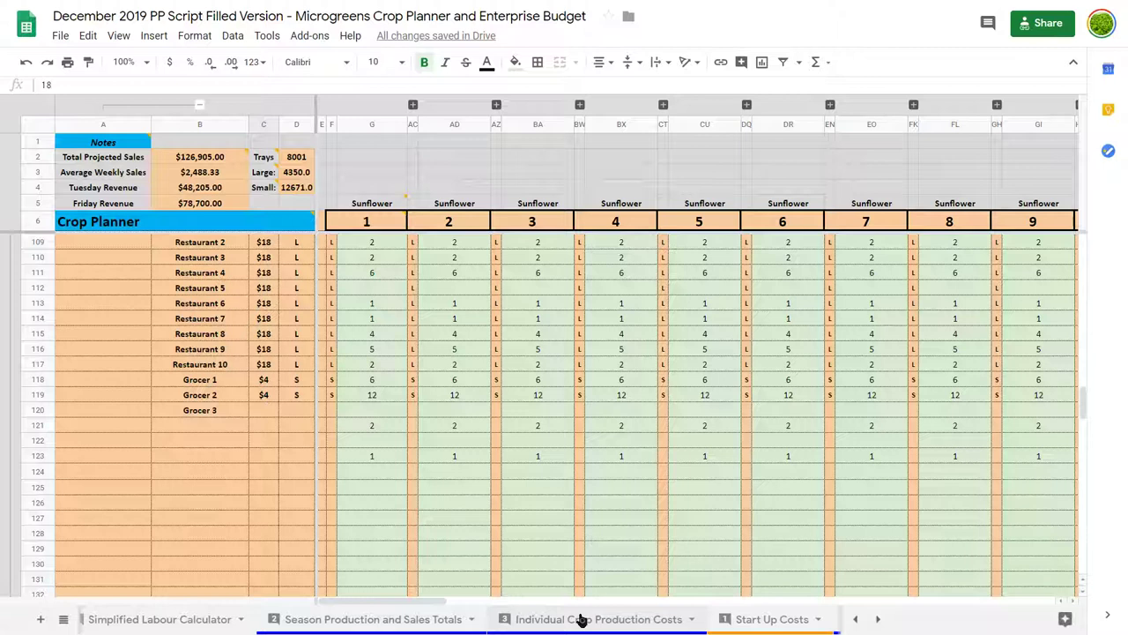
Open the Individual Crop Production Costs sheet to see the $436.11 projected gross profit total
click(582, 620)
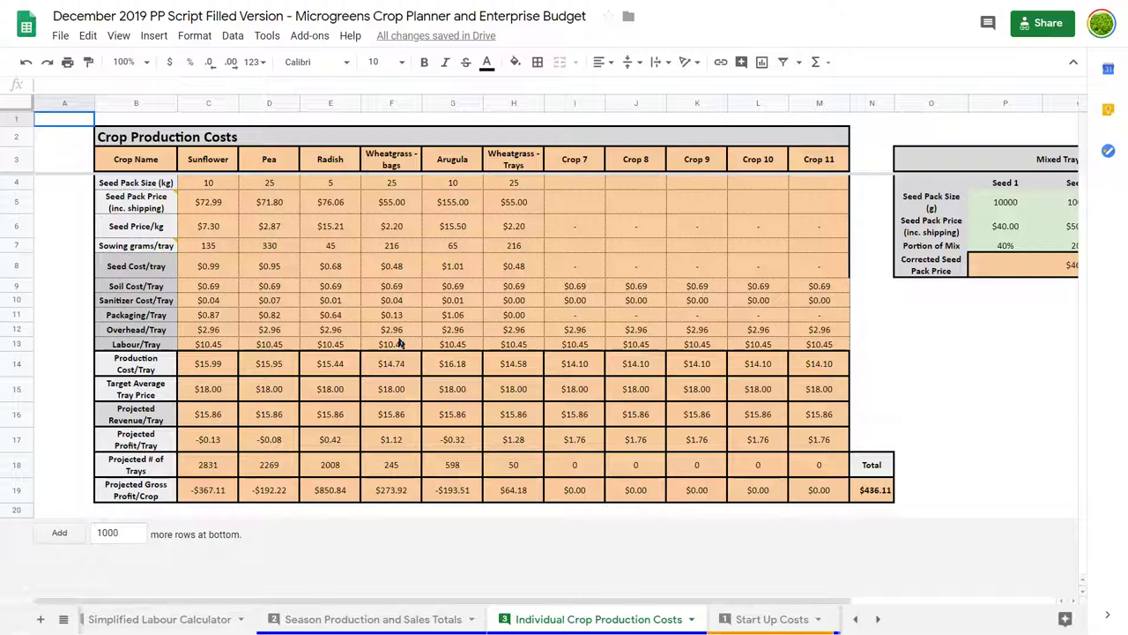
Go back to Season Production and Sales Totals and inspect the Projected Profit formula in C38
click(392, 619)
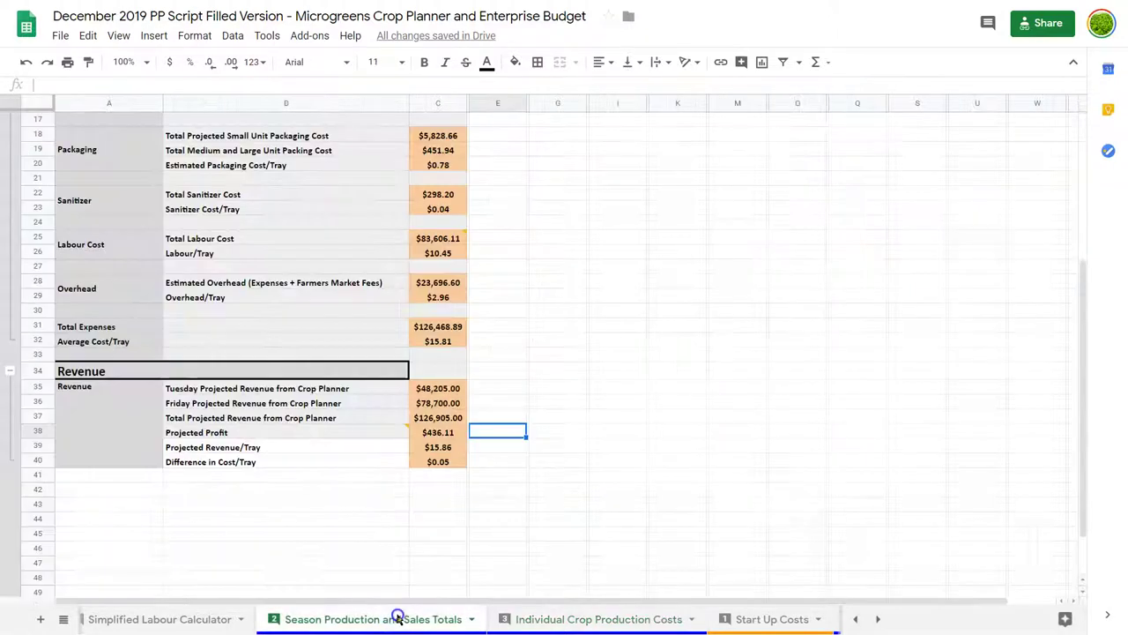
click(445, 433)
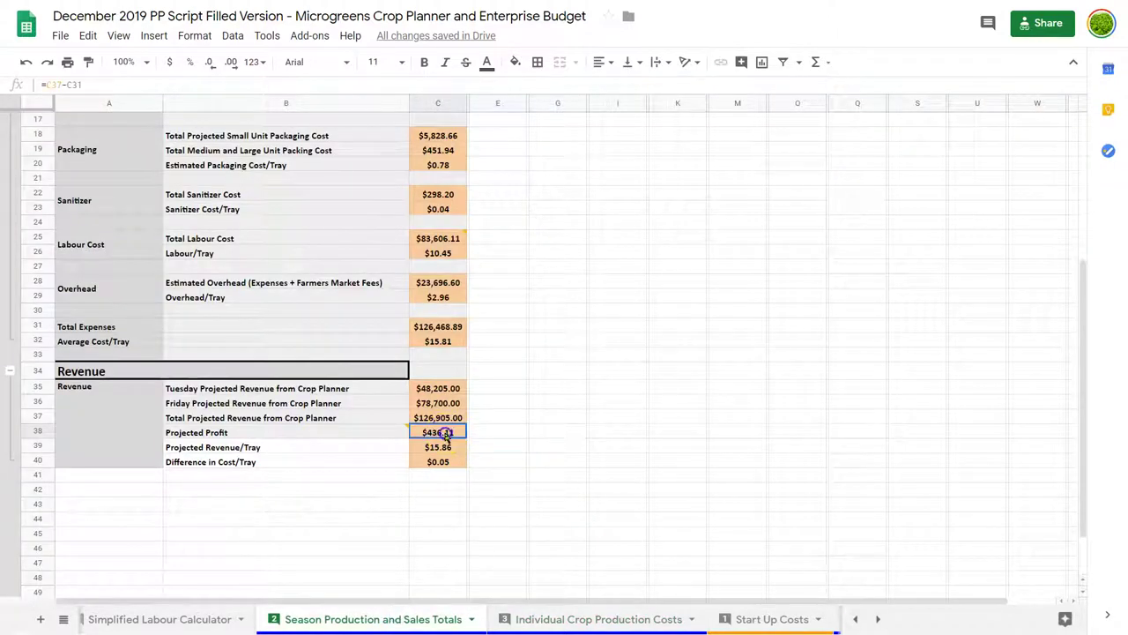
key(Down)
key(Down)
key(Up)
key(Up)
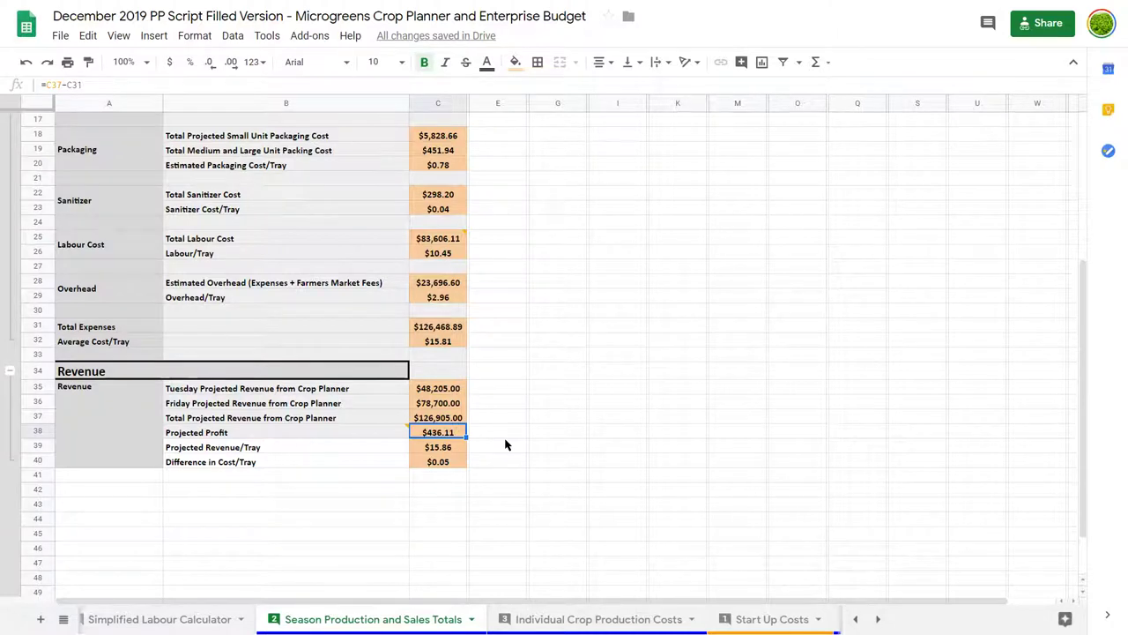
Review the Revenue section, confirming Projected Profit now reads $436.11
scroll(505, 444, up, 3)
scroll(505, 444, down, 4)
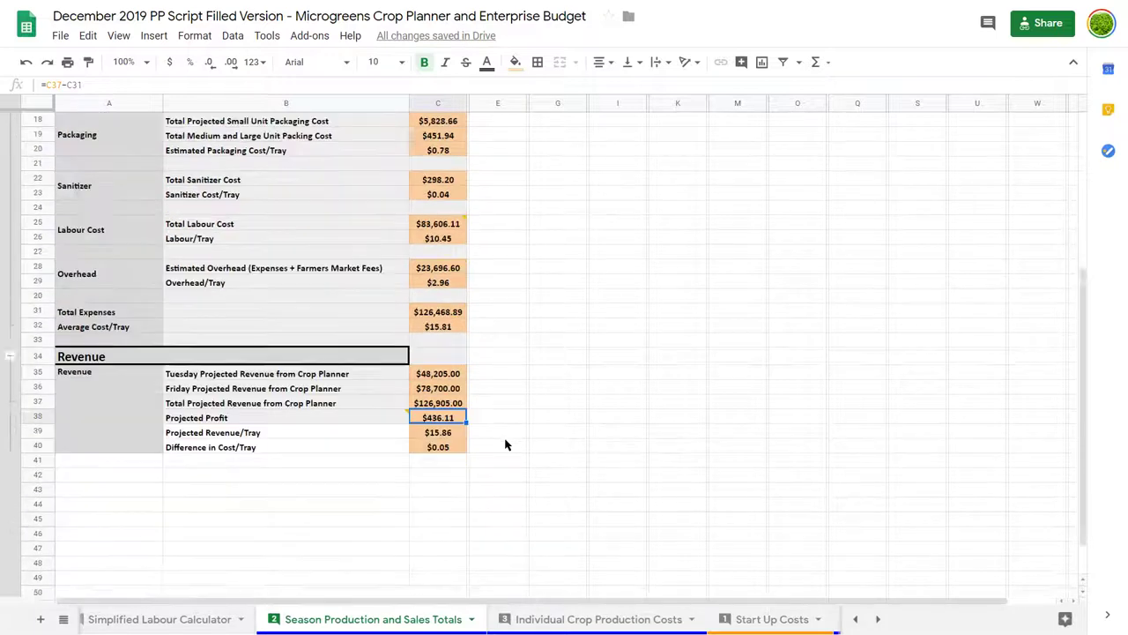
scroll(505, 444, up, 2)
scroll(505, 444, down, 2)
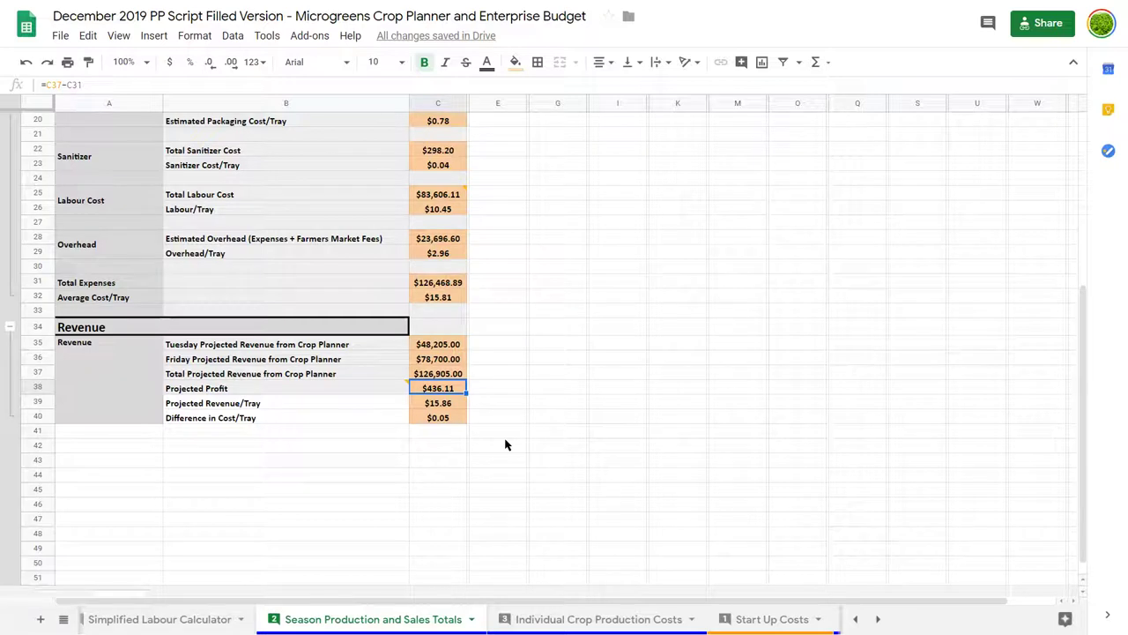
scroll(505, 445, up, 5)
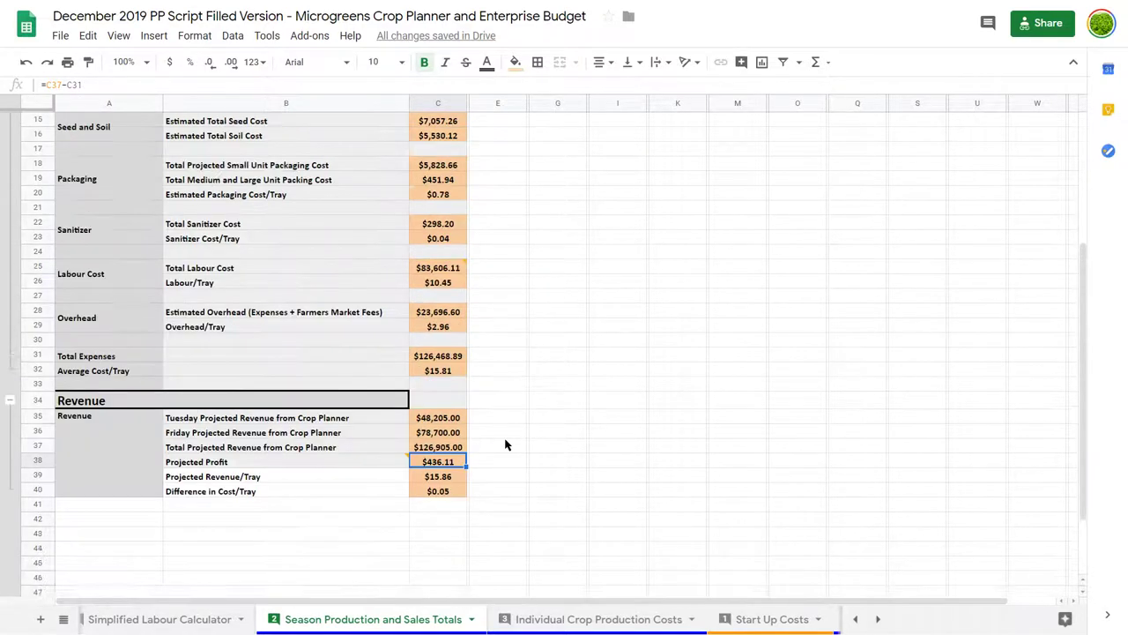
scroll(505, 445, down, 6)
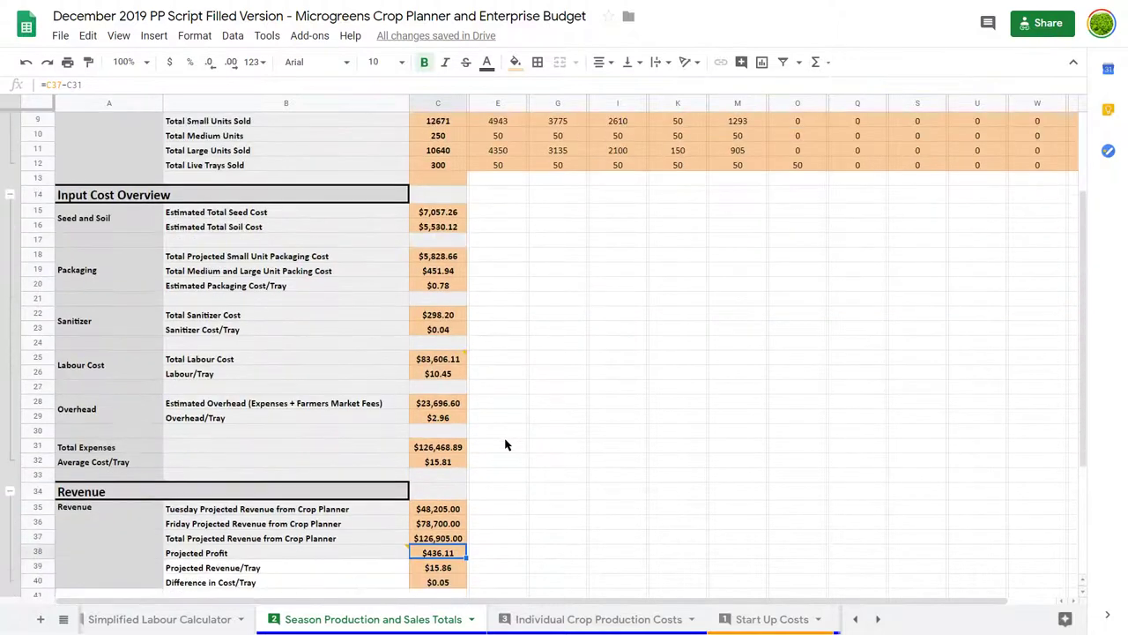
click(505, 405)
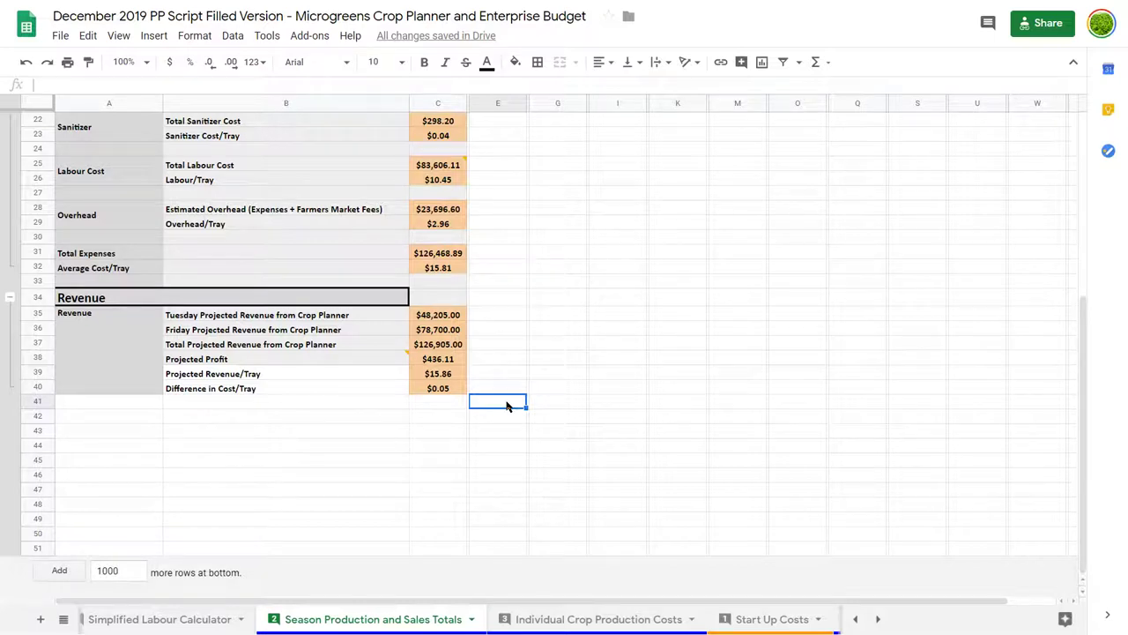
click(440, 404)
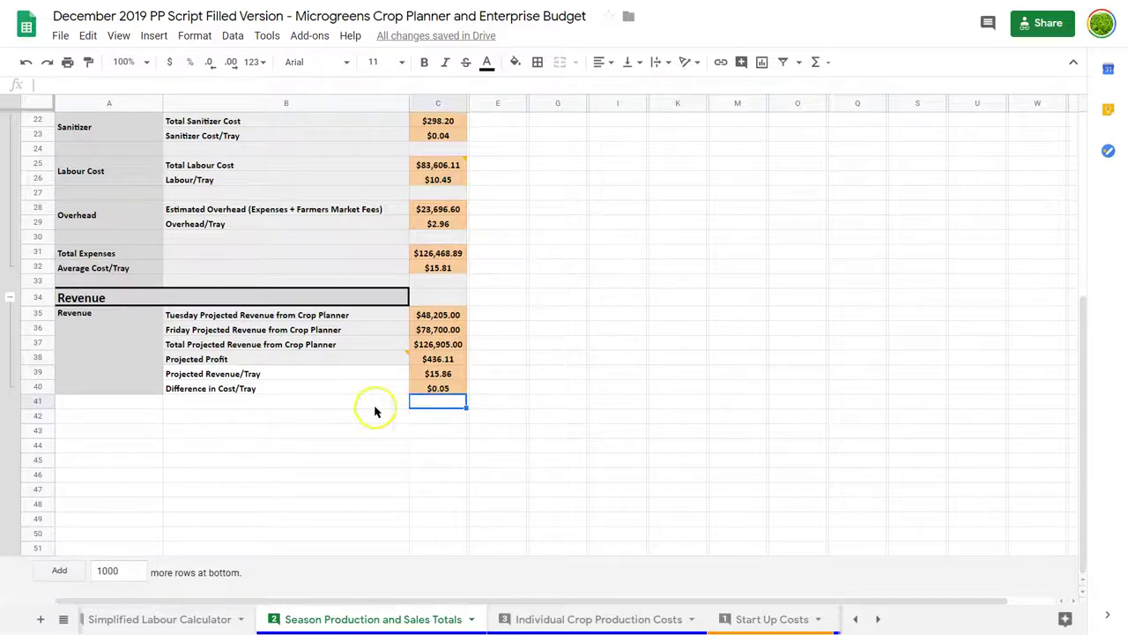
click(497, 344)
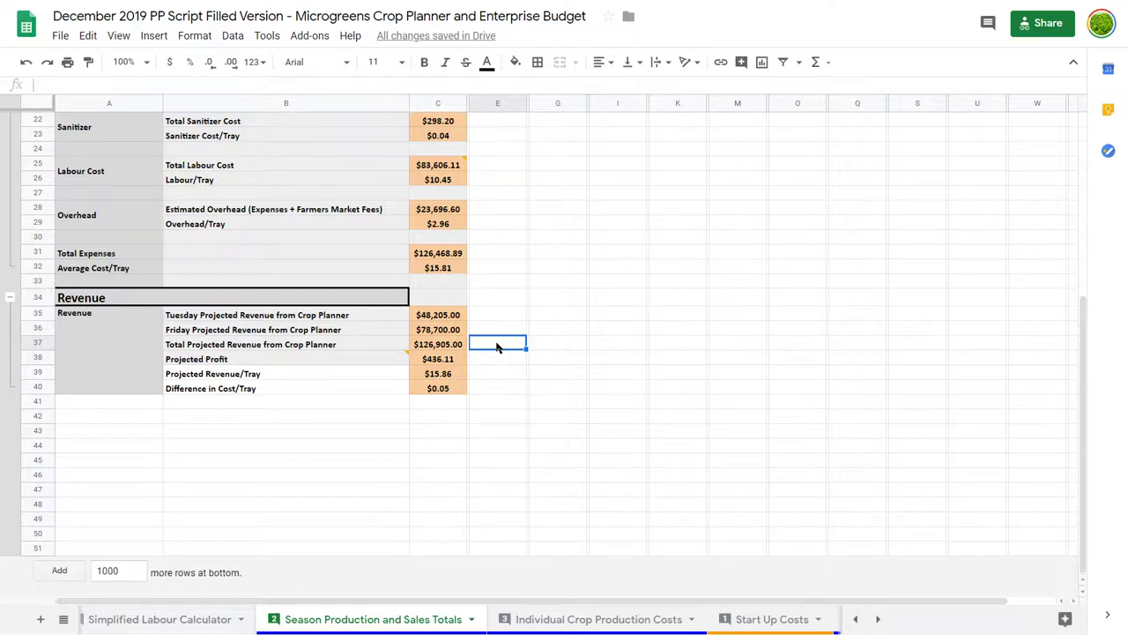
click(497, 346)
scroll(323, 423, up, 5)
scroll(323, 417, down, 3)
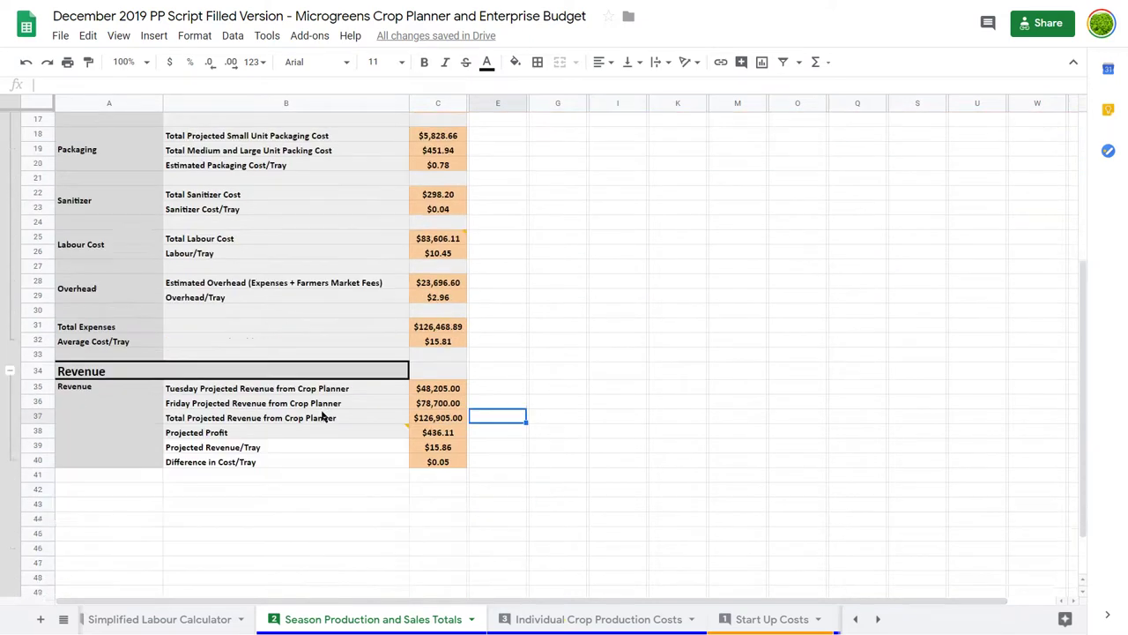
scroll(323, 417, down, 2)
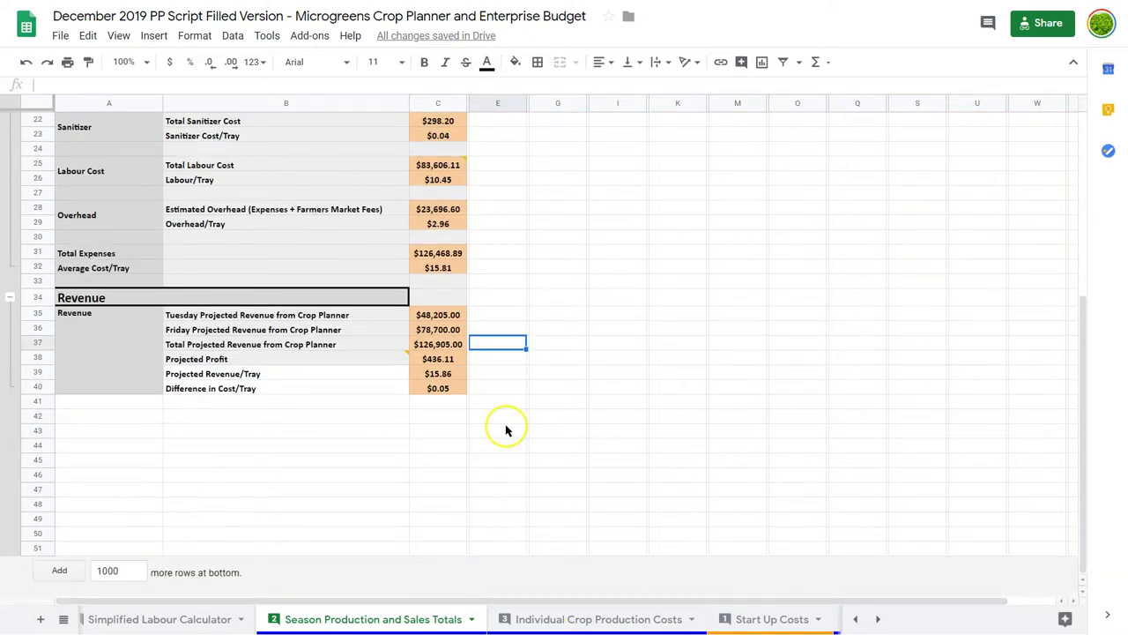